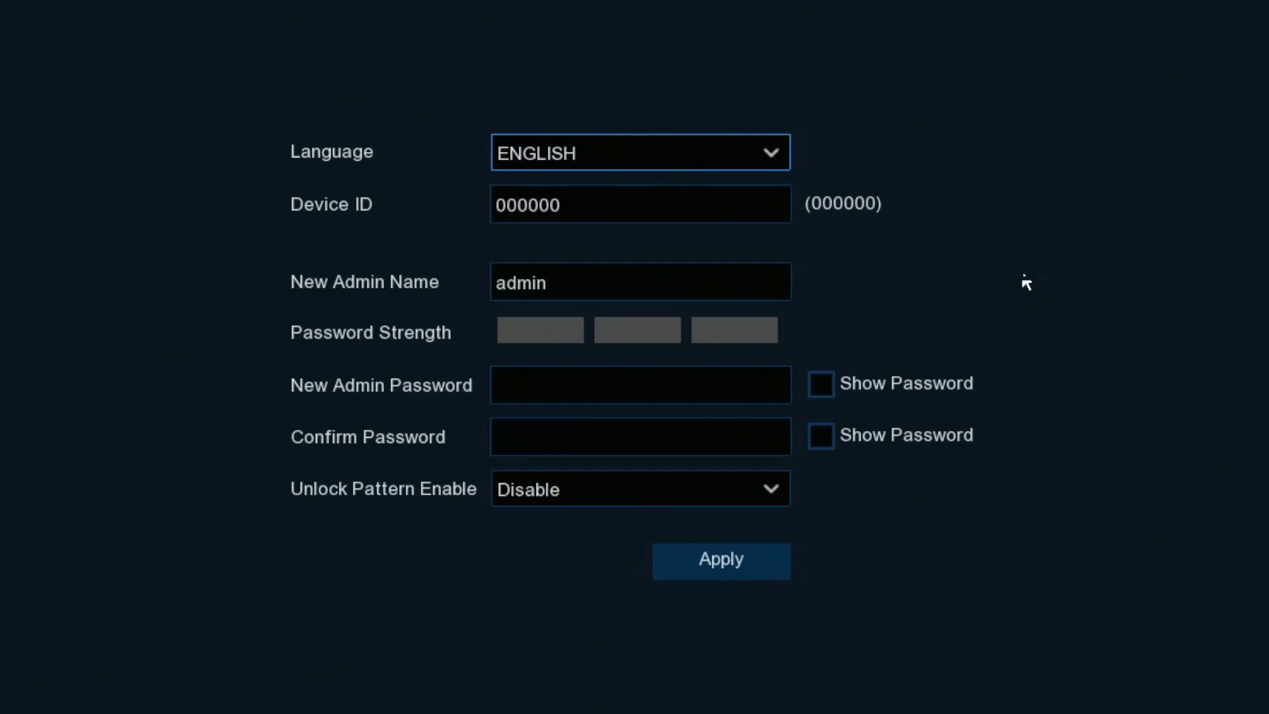
# Enter the new admin password on the on-screen keyboard and show it in plain text.
pyautogui.click(557, 381)
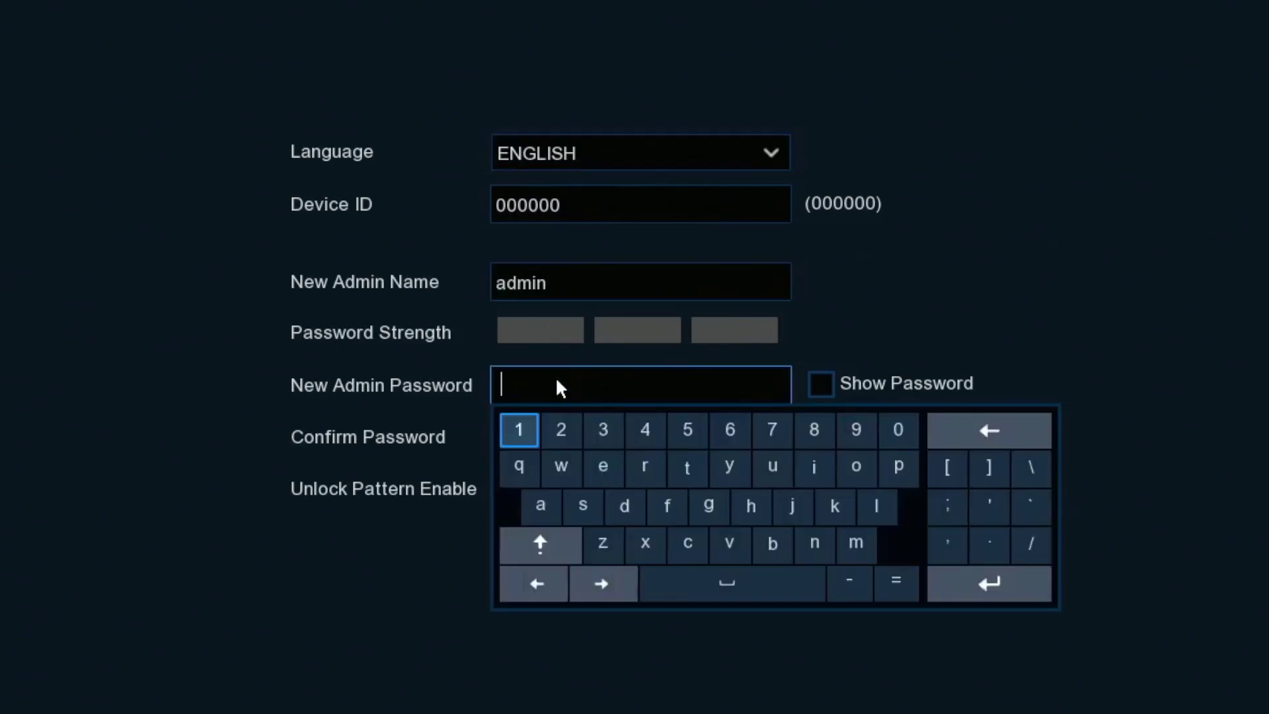
pyautogui.doubleClick(615, 512)
pyautogui.click(851, 543)
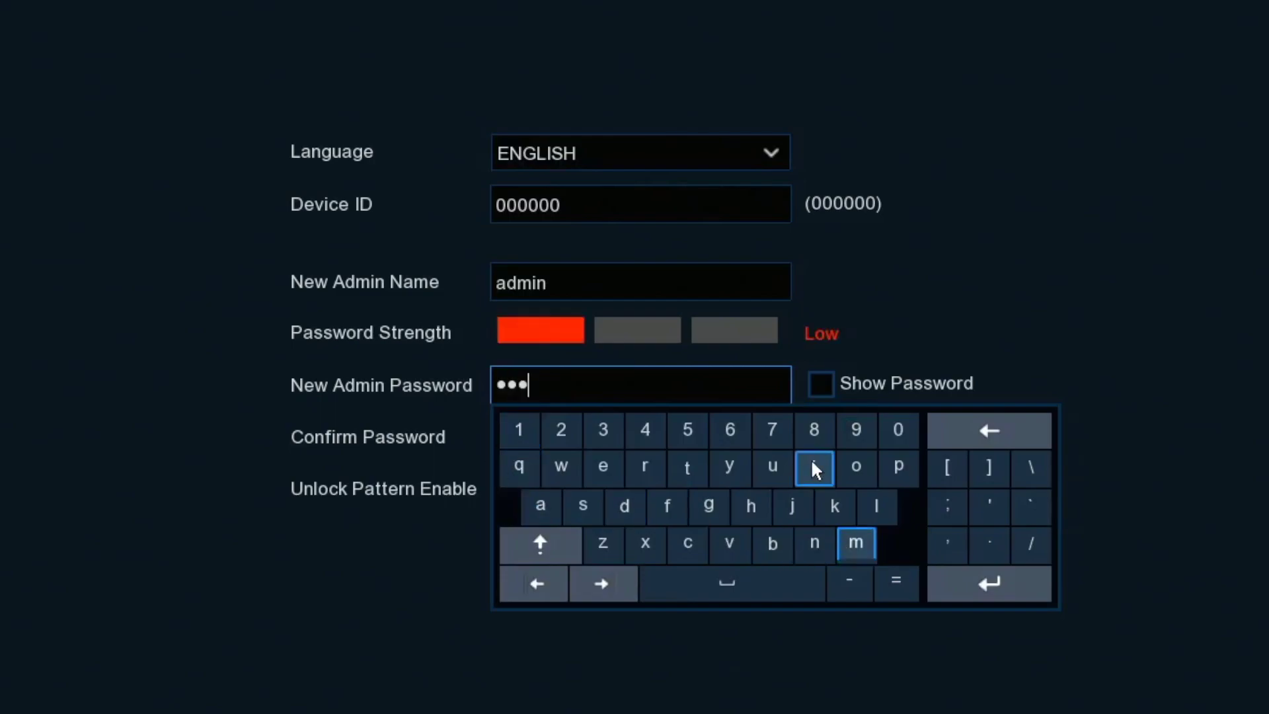
pyautogui.click(814, 466)
pyautogui.click(812, 539)
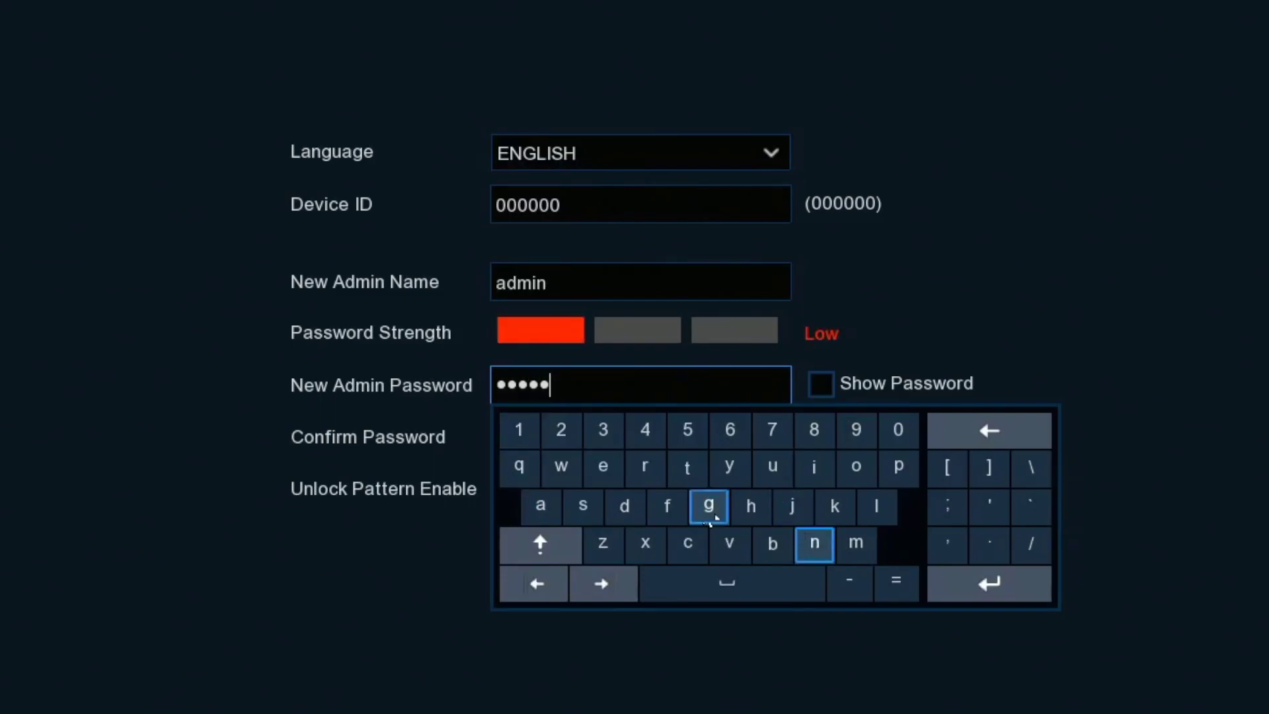
pyautogui.click(522, 433)
pyautogui.click(561, 429)
pyautogui.click(598, 428)
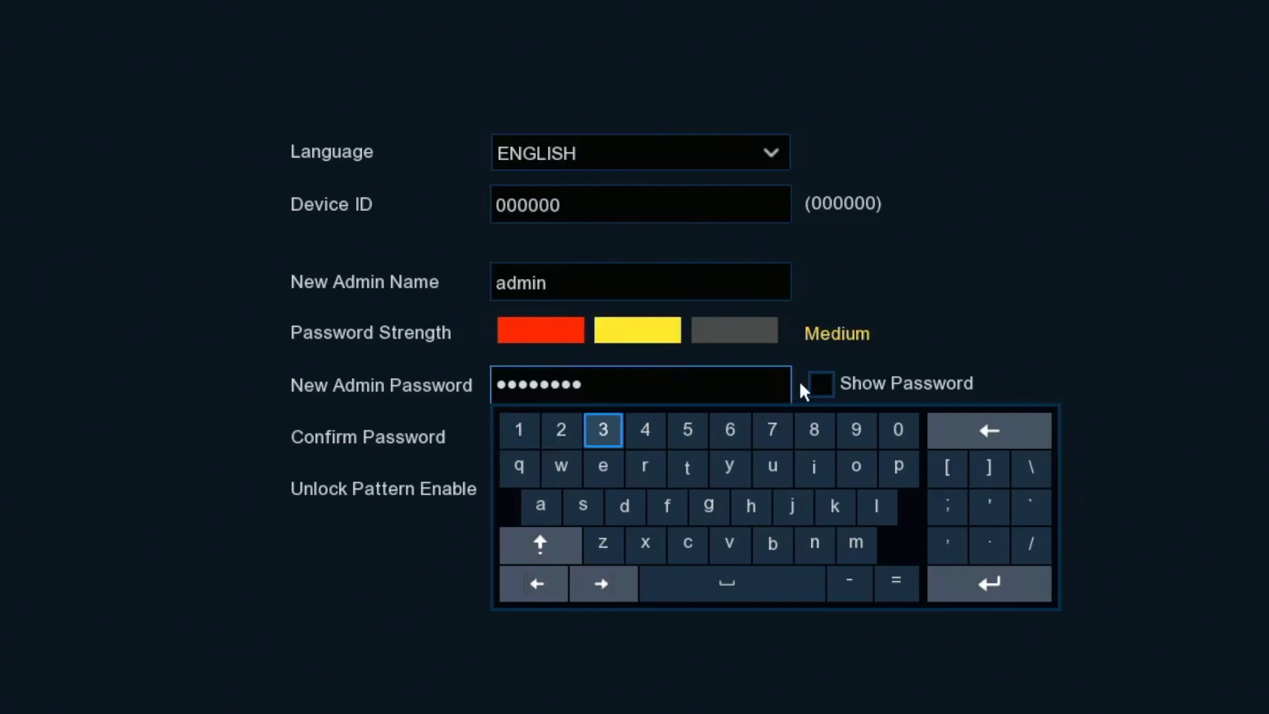
pyautogui.click(820, 384)
pyautogui.click(820, 383)
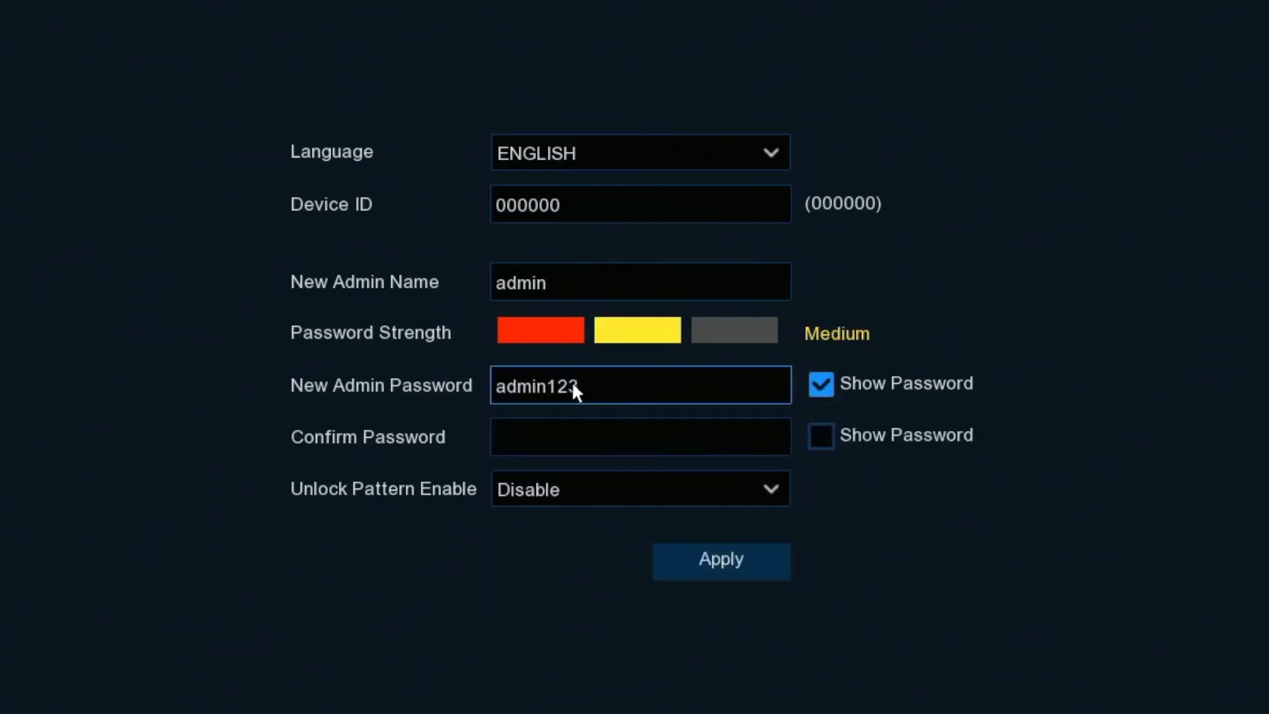
# Enter the matching confirmation password and show it, giving Medium strength.
pyautogui.click(532, 428)
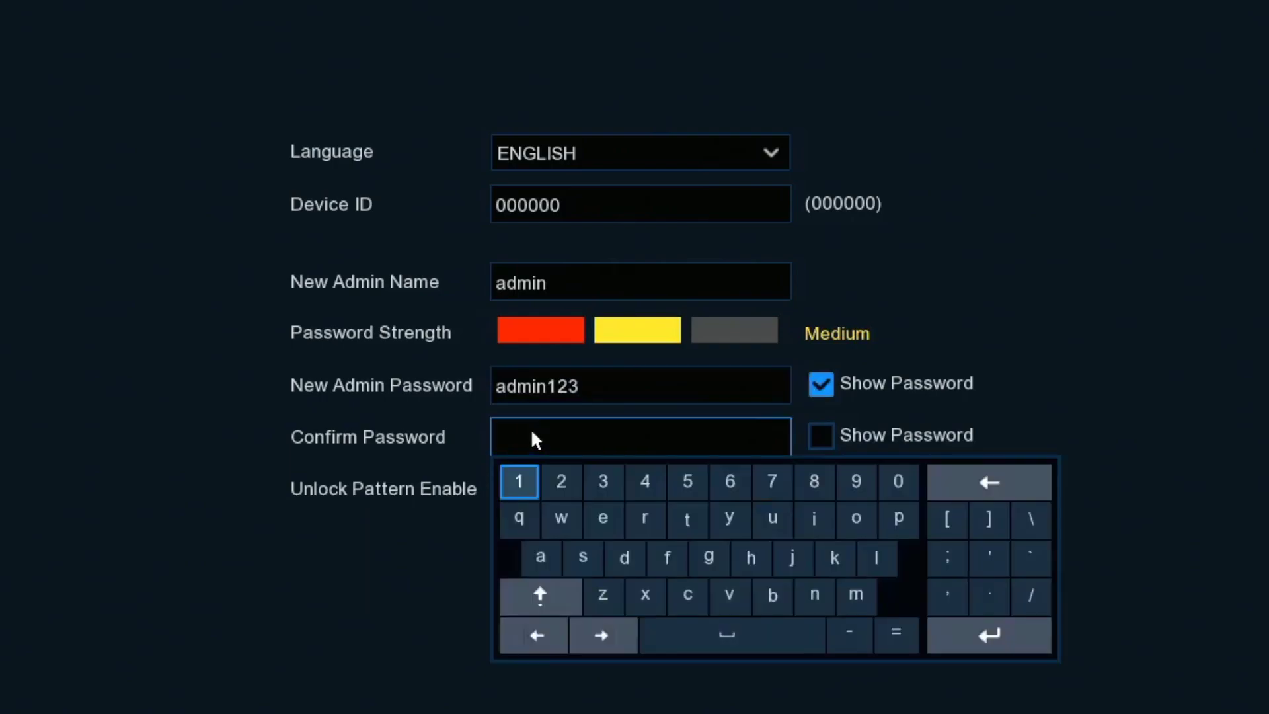
pyautogui.click(539, 560)
pyautogui.click(624, 558)
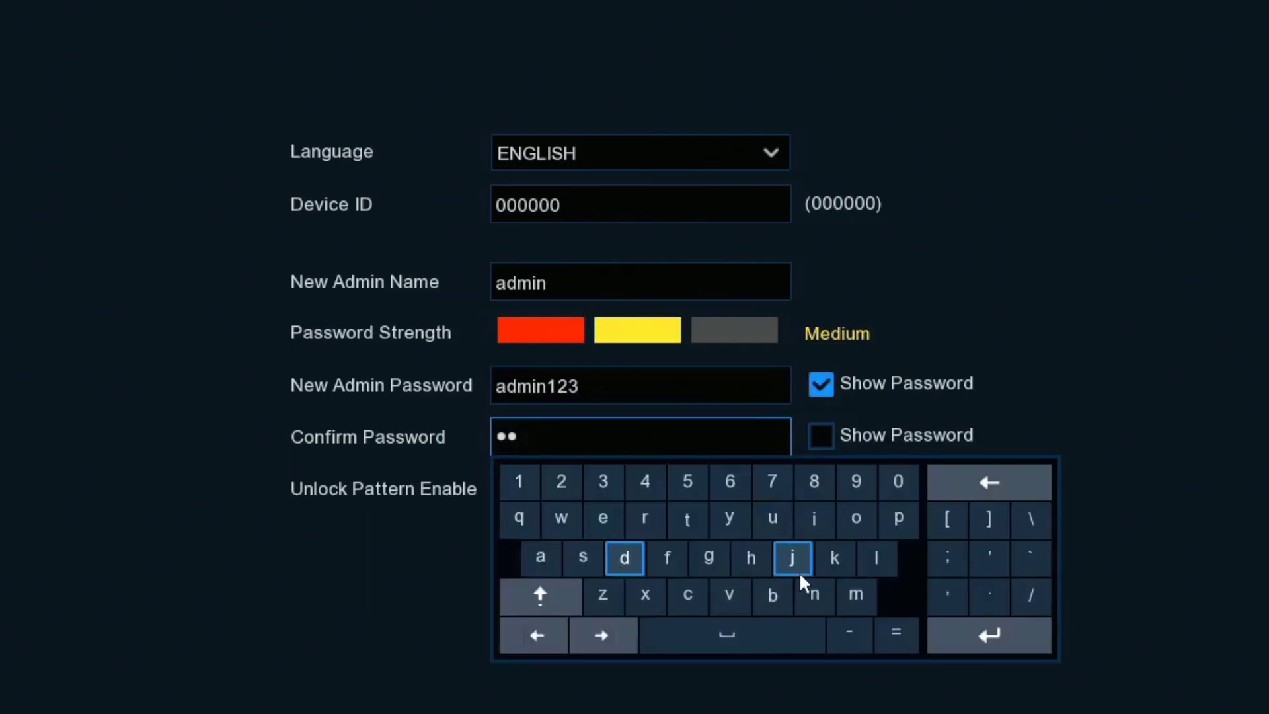
pyautogui.click(856, 598)
pyautogui.click(813, 517)
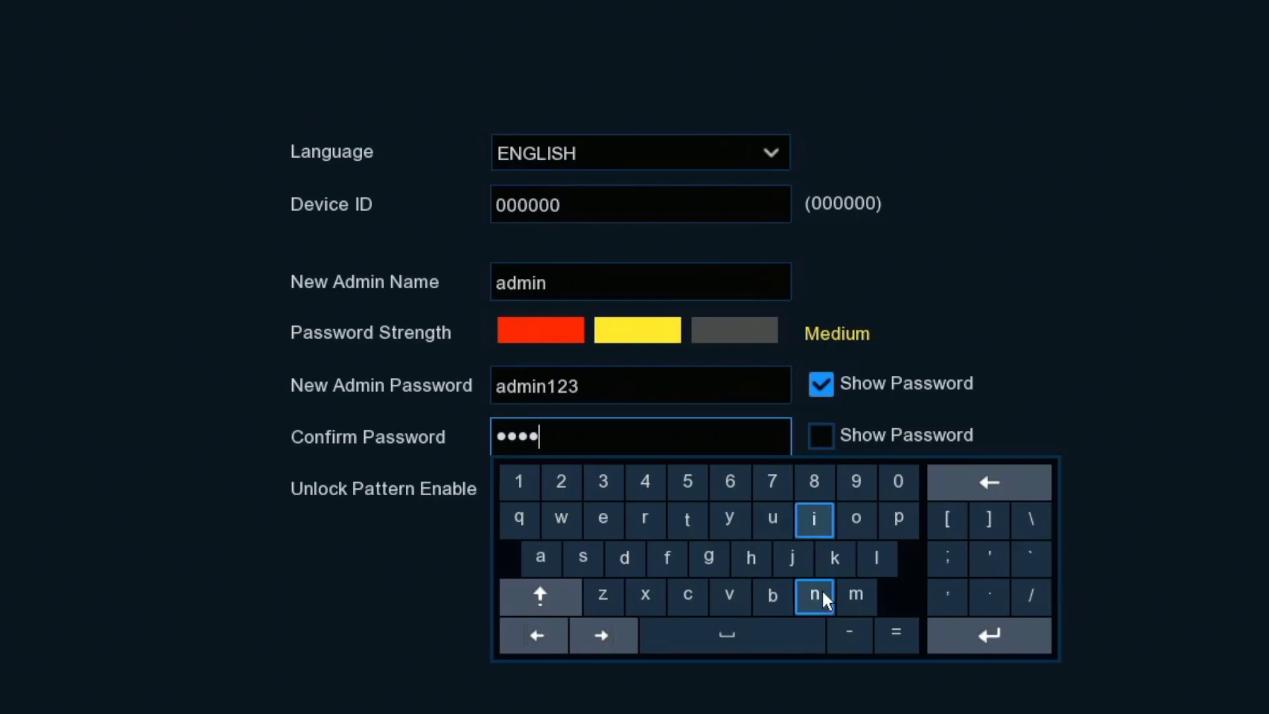
pyautogui.click(816, 594)
pyautogui.click(526, 485)
pyautogui.click(562, 483)
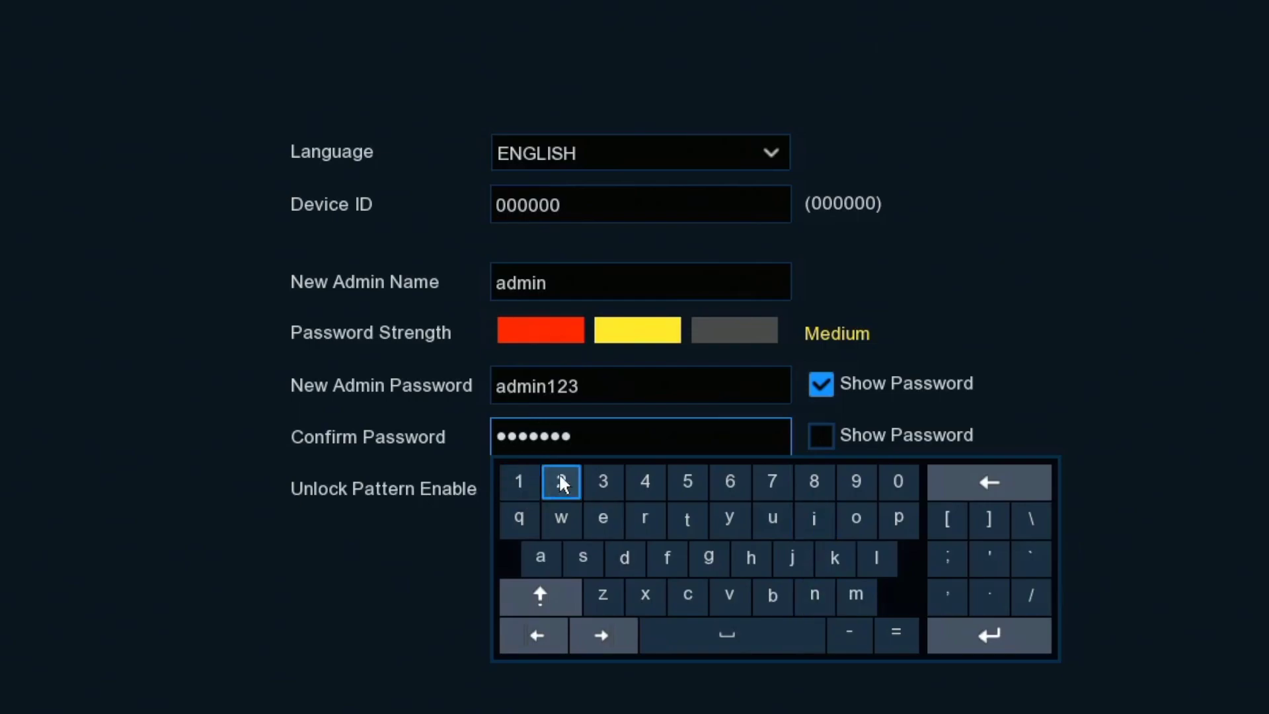
pyautogui.click(601, 482)
pyautogui.click(819, 434)
pyautogui.click(819, 434)
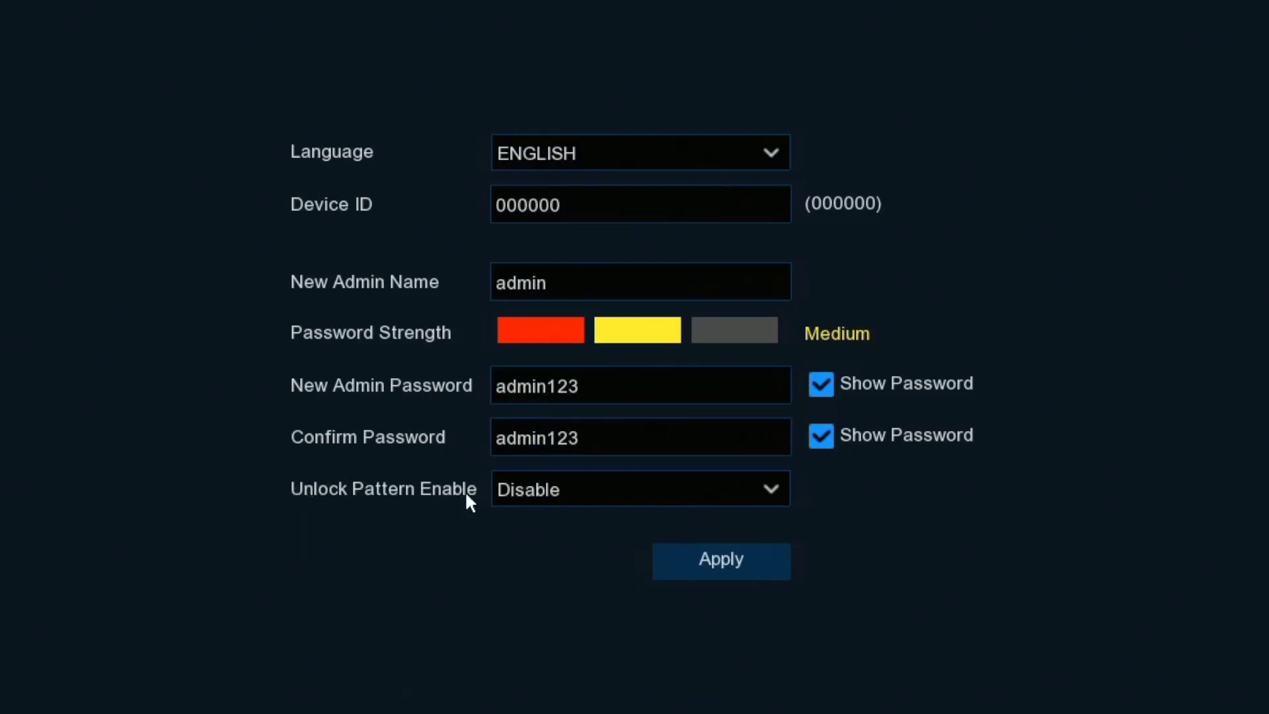
# Enable the unlock pattern and draw a new pattern twice to confirm it.
pyautogui.click(732, 489)
pyautogui.click(540, 555)
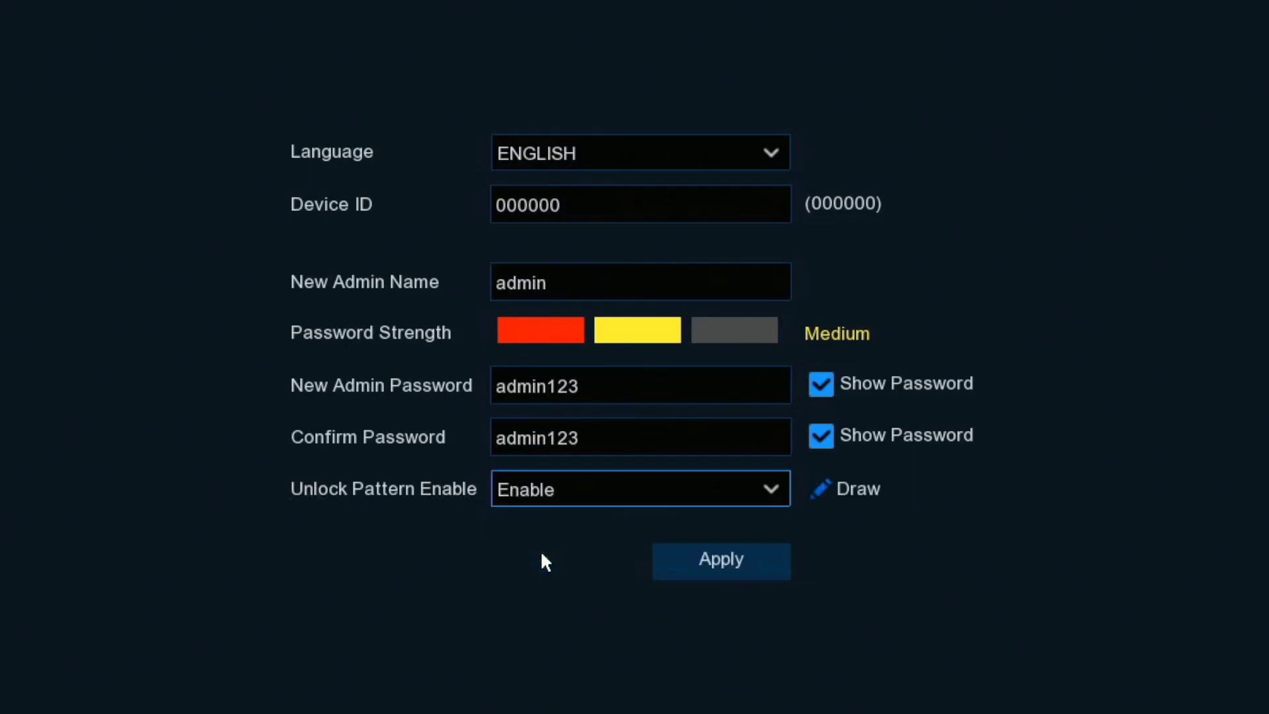
pyautogui.click(819, 488)
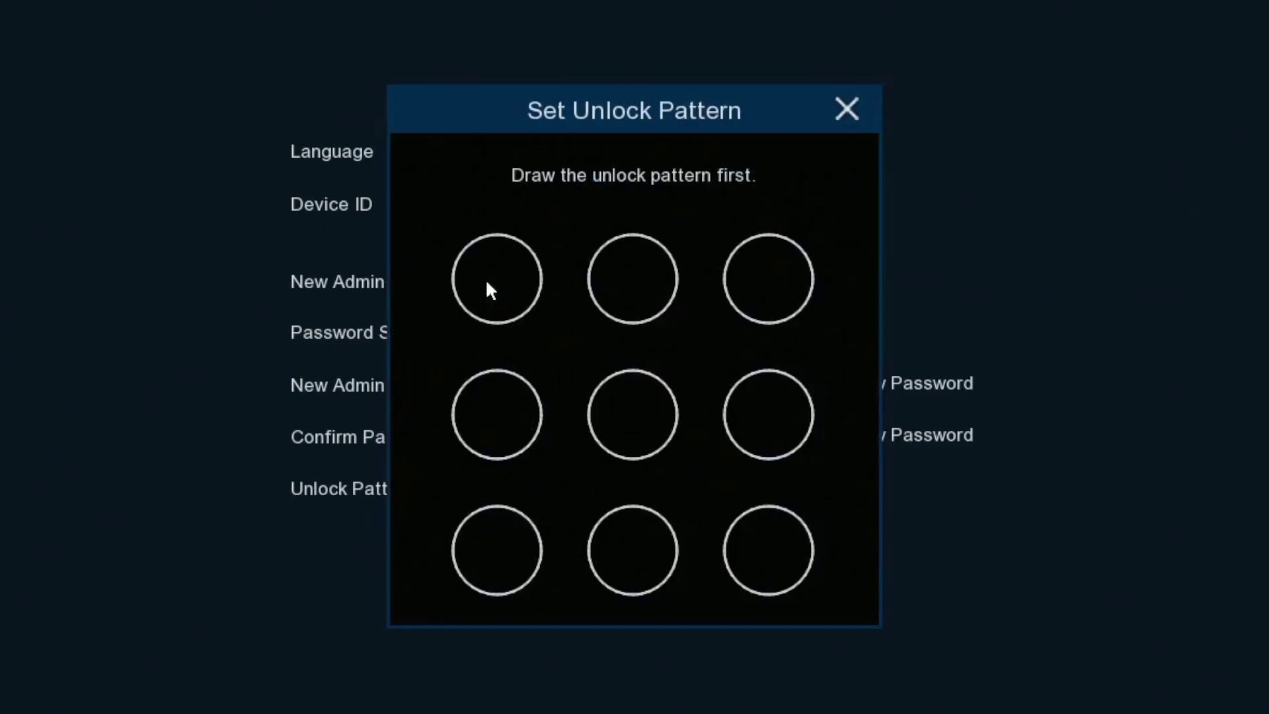
pyautogui.moveTo(486, 280)
pyautogui.mouseDown()
pyautogui.moveTo(785, 289)
pyautogui.moveTo(785, 547)
pyautogui.moveTo(562, 557)
pyautogui.moveTo(487, 422)
pyautogui.moveTo(495, 392)
pyautogui.moveTo(643, 399)
pyautogui.mouseUp()
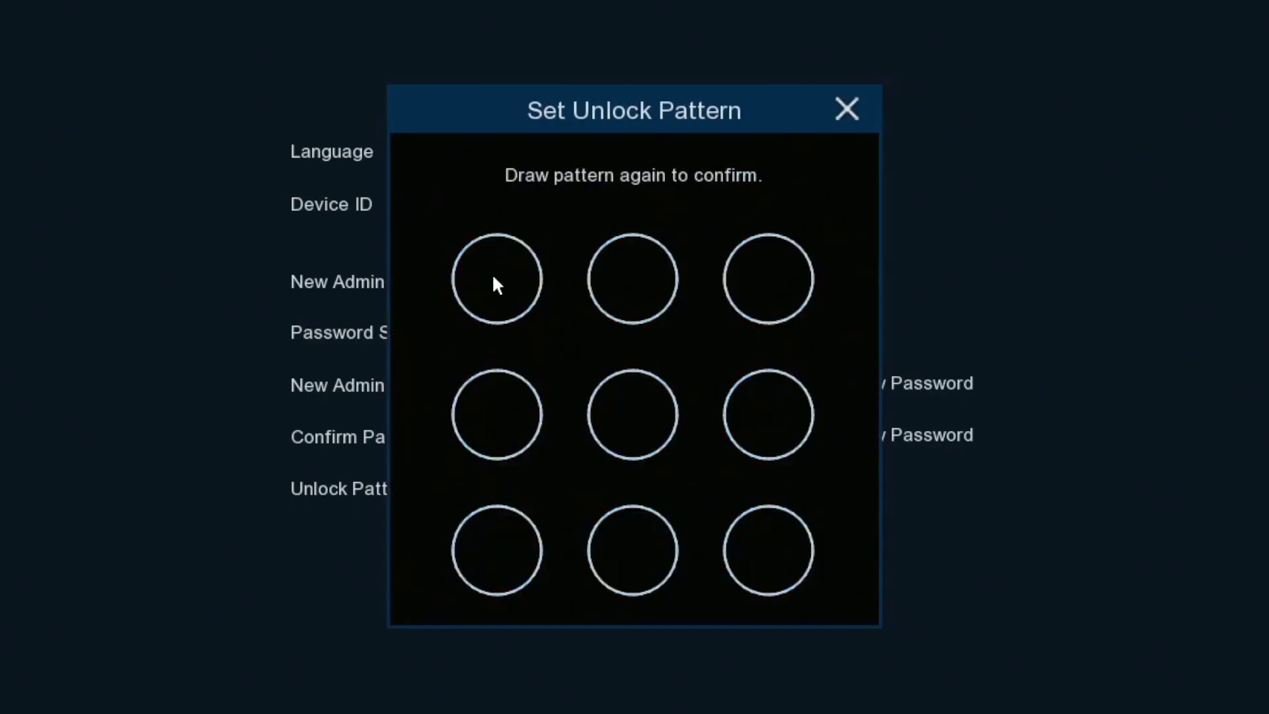
pyautogui.moveTo(493, 280)
pyautogui.mouseDown()
pyautogui.moveTo(801, 275)
pyautogui.moveTo(772, 482)
pyautogui.moveTo(568, 559)
pyautogui.moveTo(482, 429)
pyautogui.moveTo(619, 401)
pyautogui.moveTo(647, 414)
pyautogui.mouseUp()
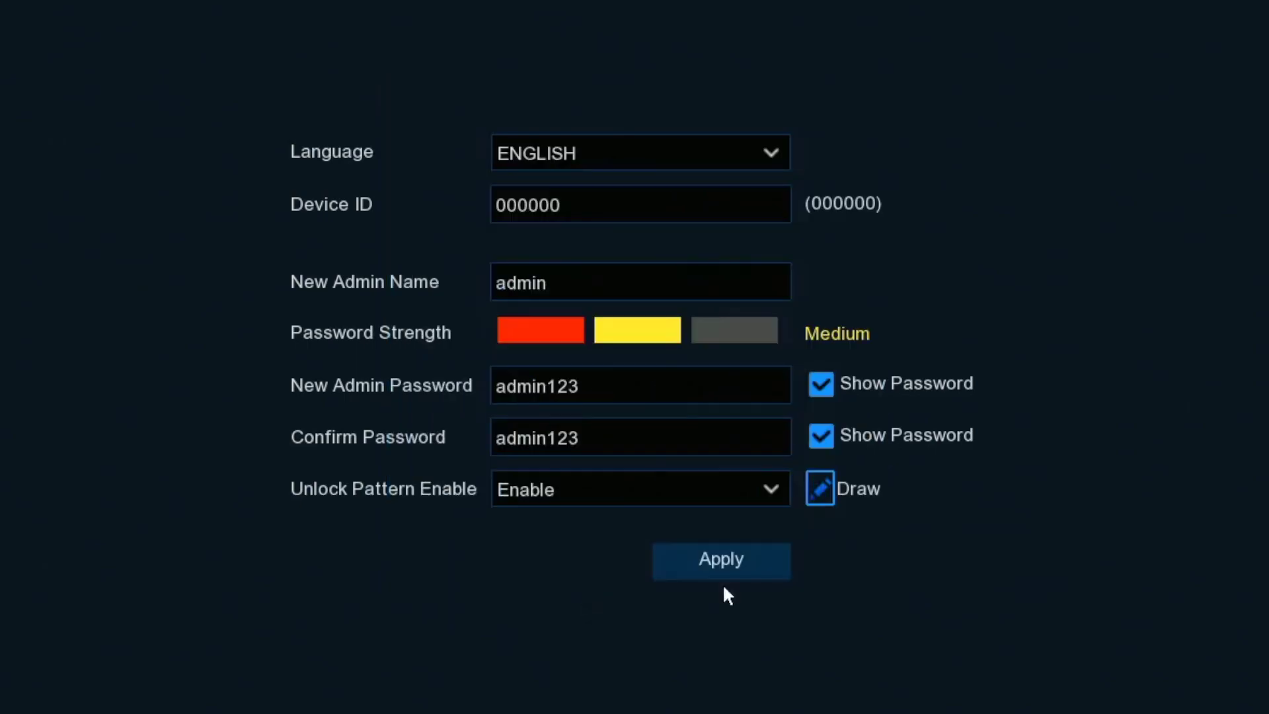
# Apply the admin credentials, dismiss the saved notice, and switch the login between Password and Pattern.
pyautogui.click(723, 562)
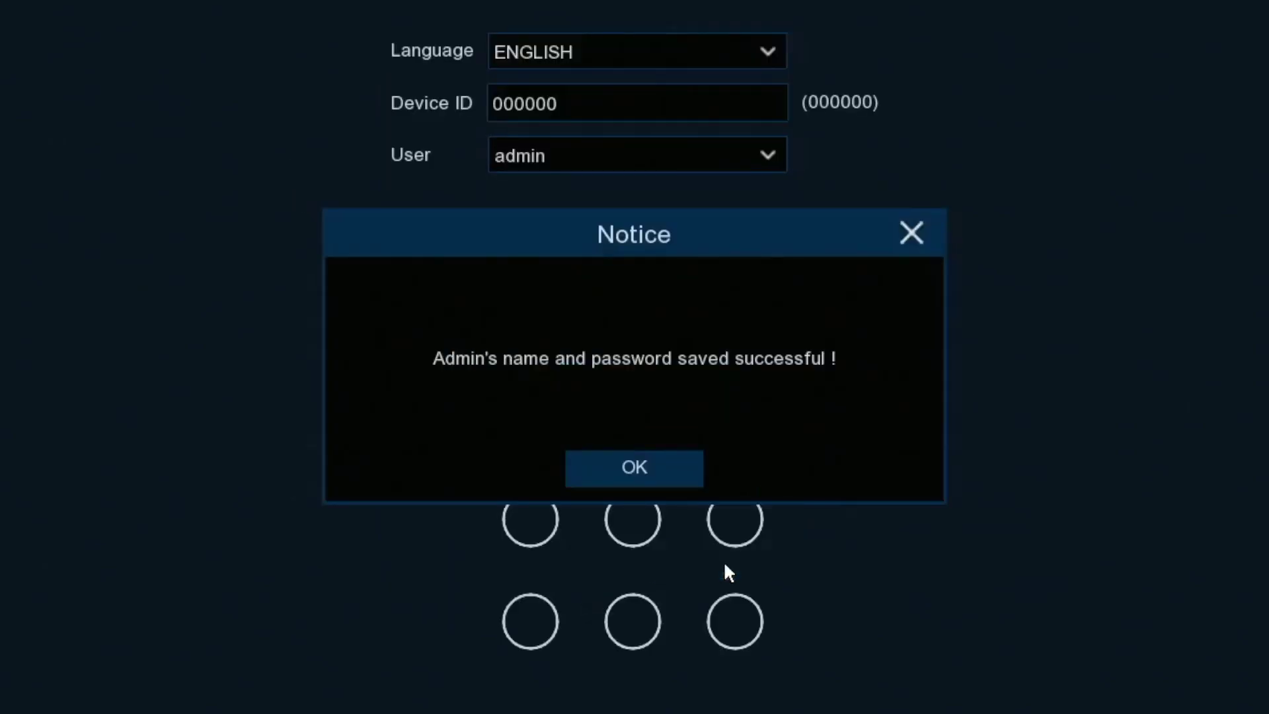
pyautogui.click(632, 475)
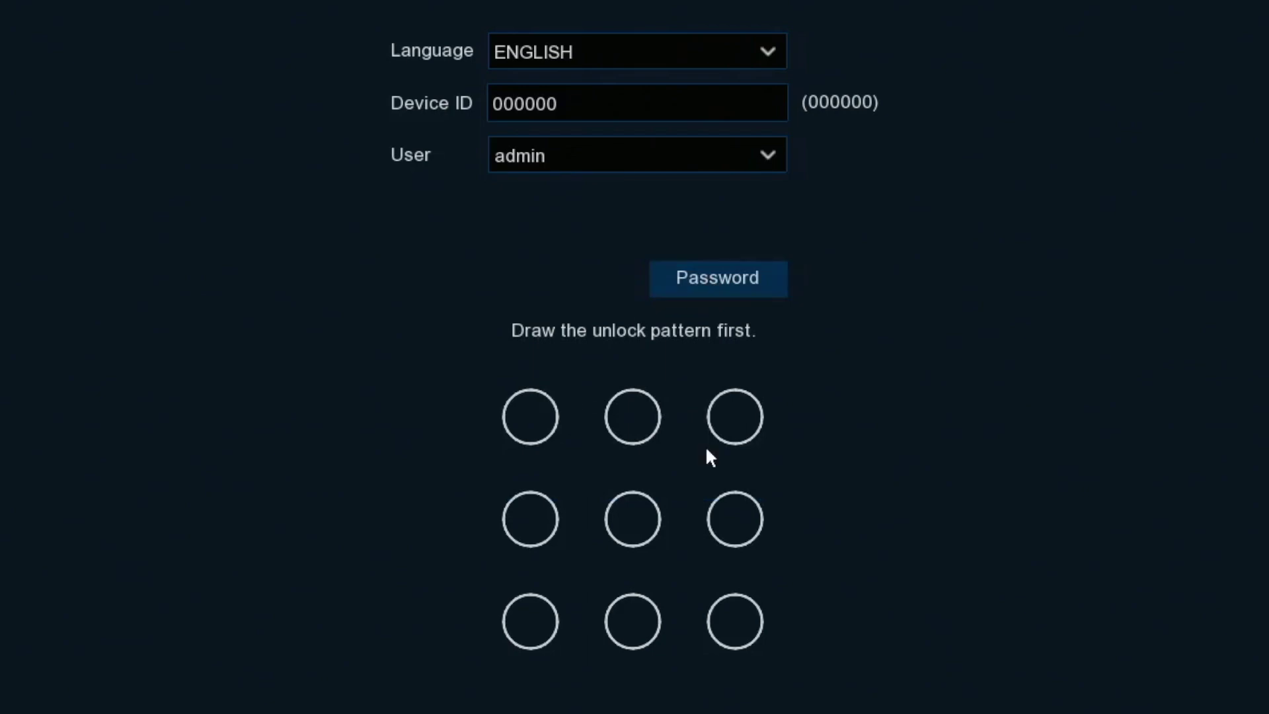
pyautogui.click(694, 282)
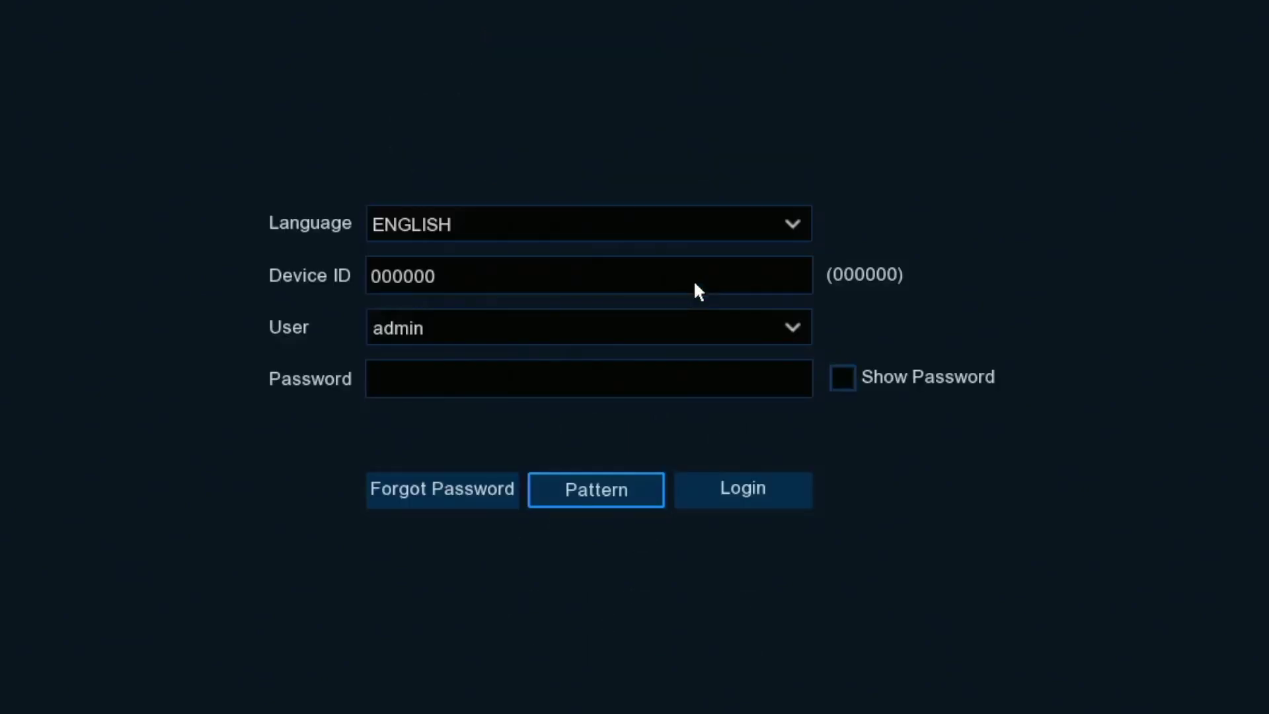
pyautogui.click(609, 504)
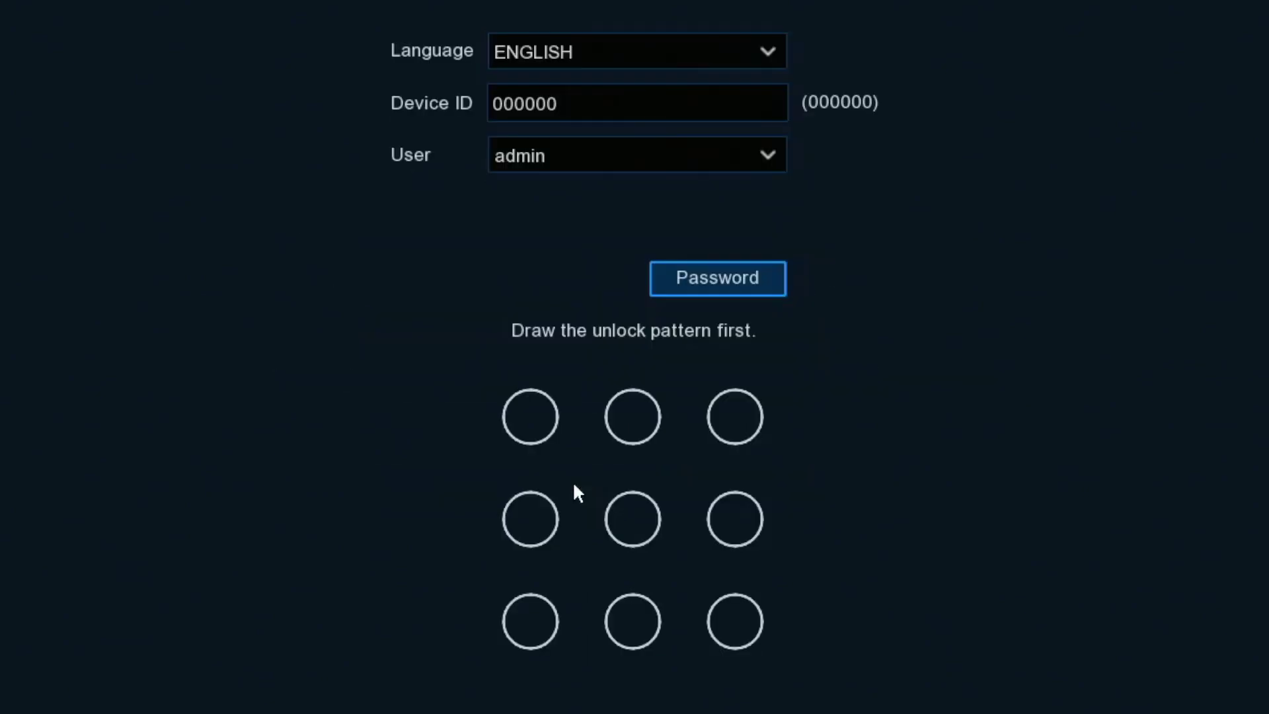
pyautogui.click(730, 282)
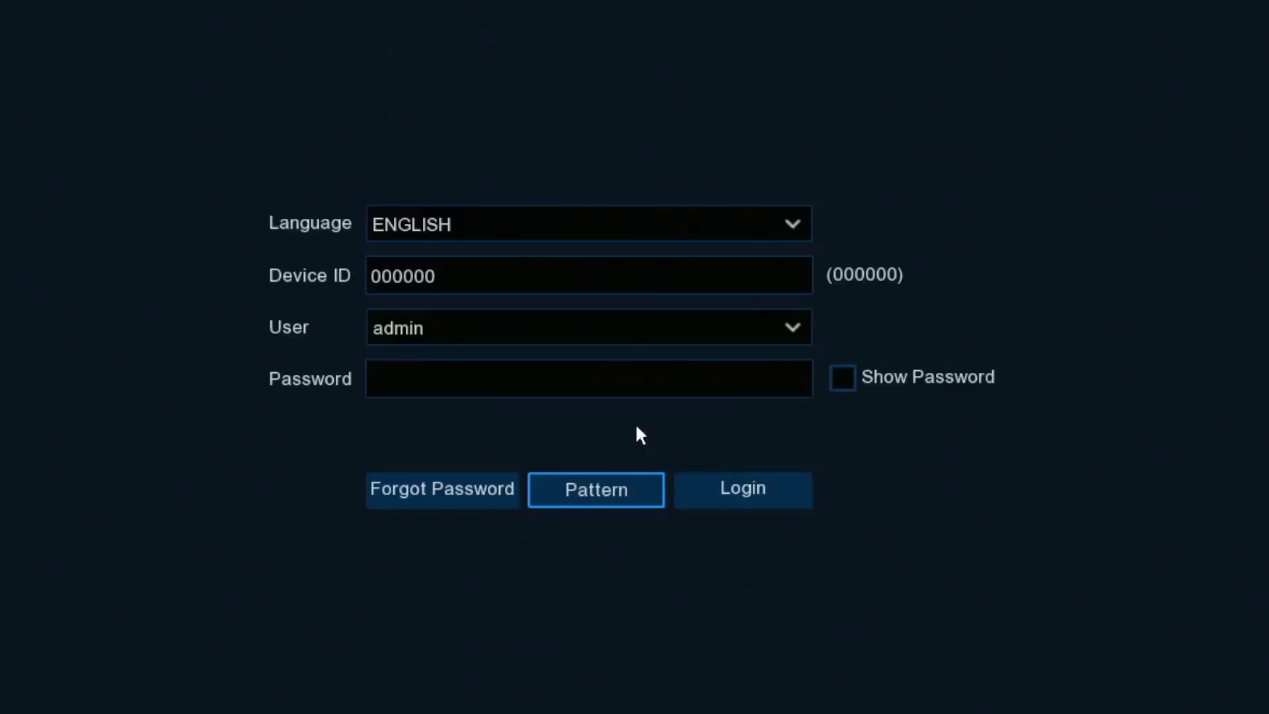
pyautogui.click(611, 490)
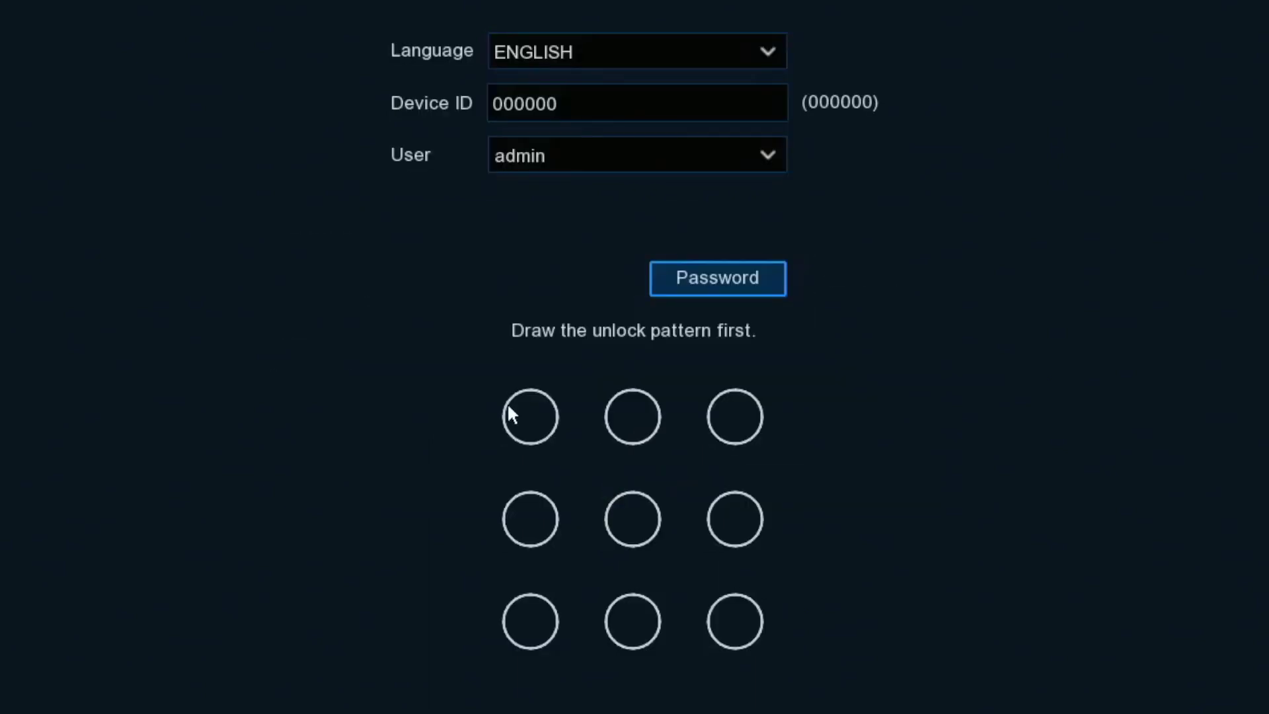
# Draw the unlock pattern on the 3x3 grid to log in.
pyautogui.moveTo(529, 413)
pyautogui.mouseDown()
pyautogui.moveTo(756, 436)
pyautogui.moveTo(732, 618)
pyautogui.moveTo(527, 621)
pyautogui.moveTo(530, 549)
pyautogui.moveTo(626, 504)
pyautogui.moveTo(632, 517)
pyautogui.mouseUp()
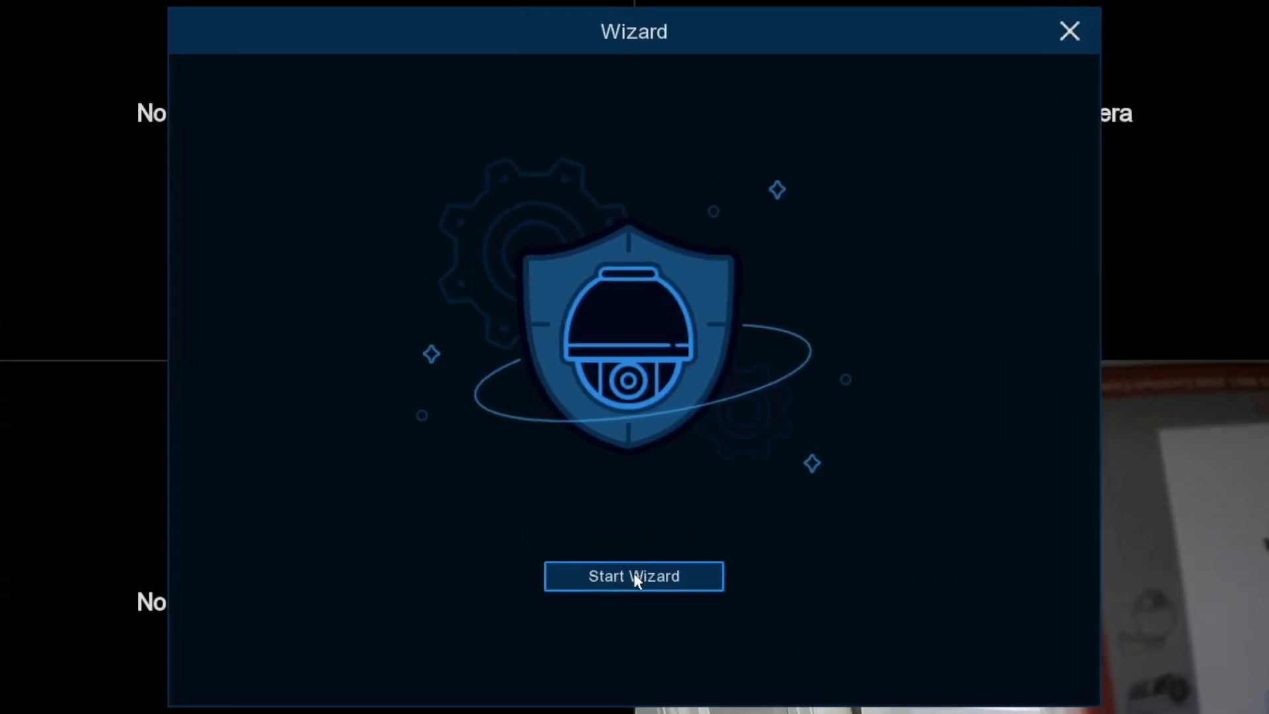
# Start the wizard and toggle DHCP off and back on, keeping automatic addressing.
pyautogui.click(633, 574)
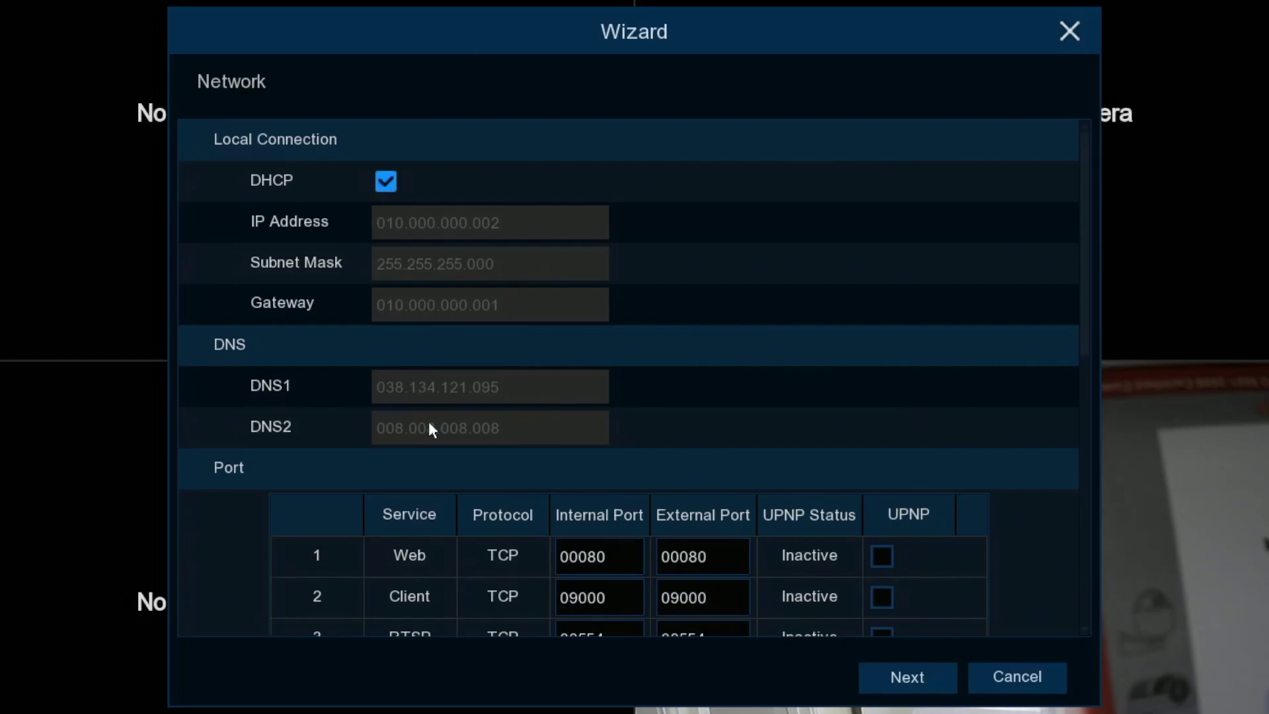
pyautogui.click(385, 182)
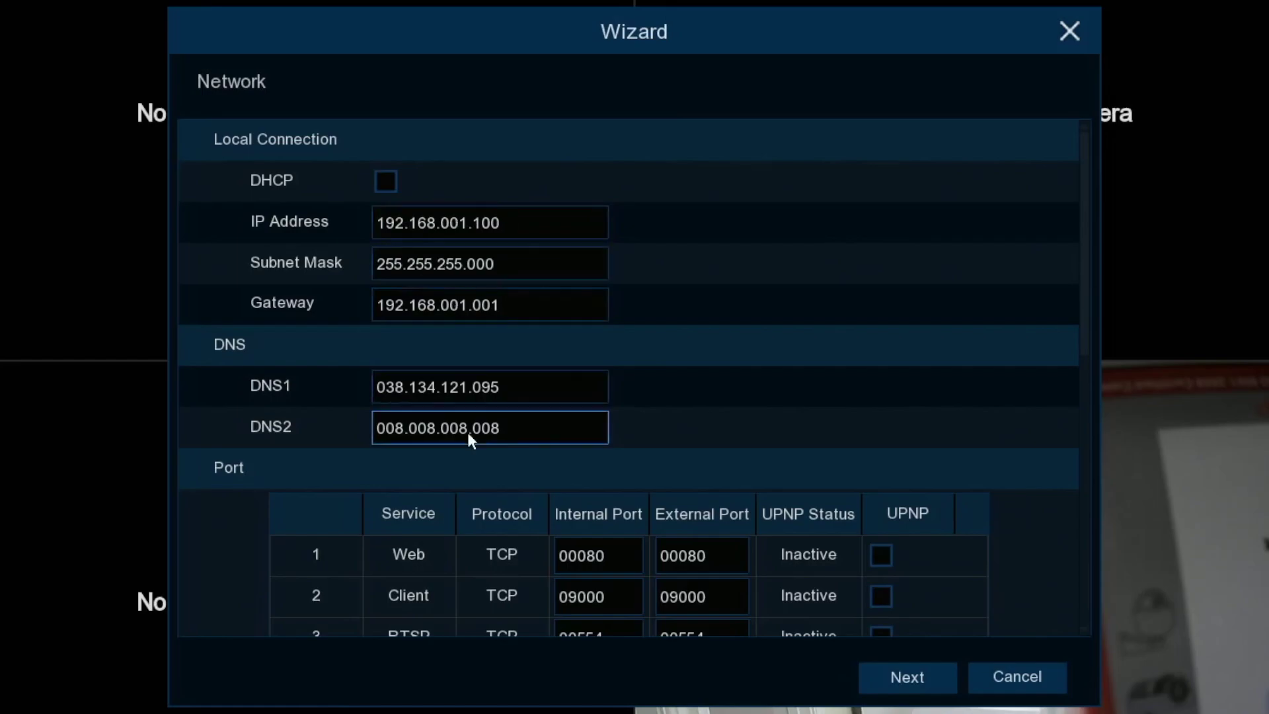
pyautogui.click(386, 183)
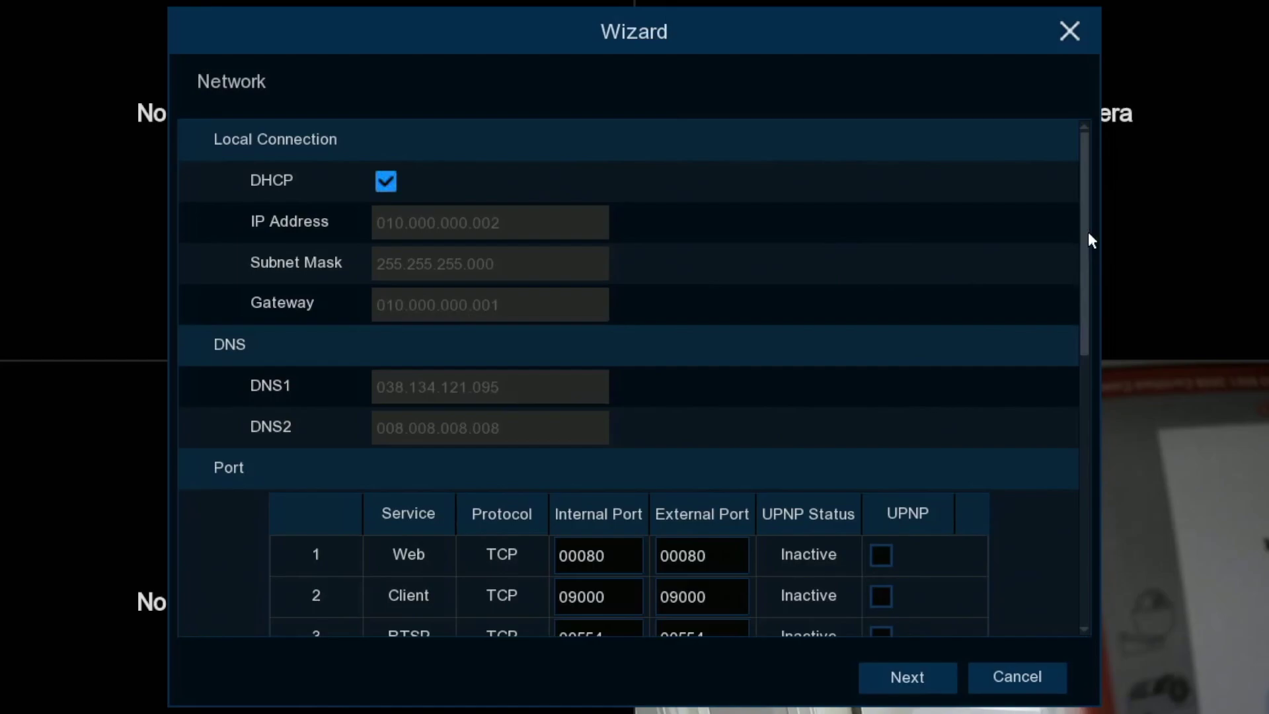
# Leave RTSP UPNP turned off, review the port settings, and continue to the Date/Time page.
pyautogui.moveTo(1083, 227); pyautogui.dragTo(1120, 355)
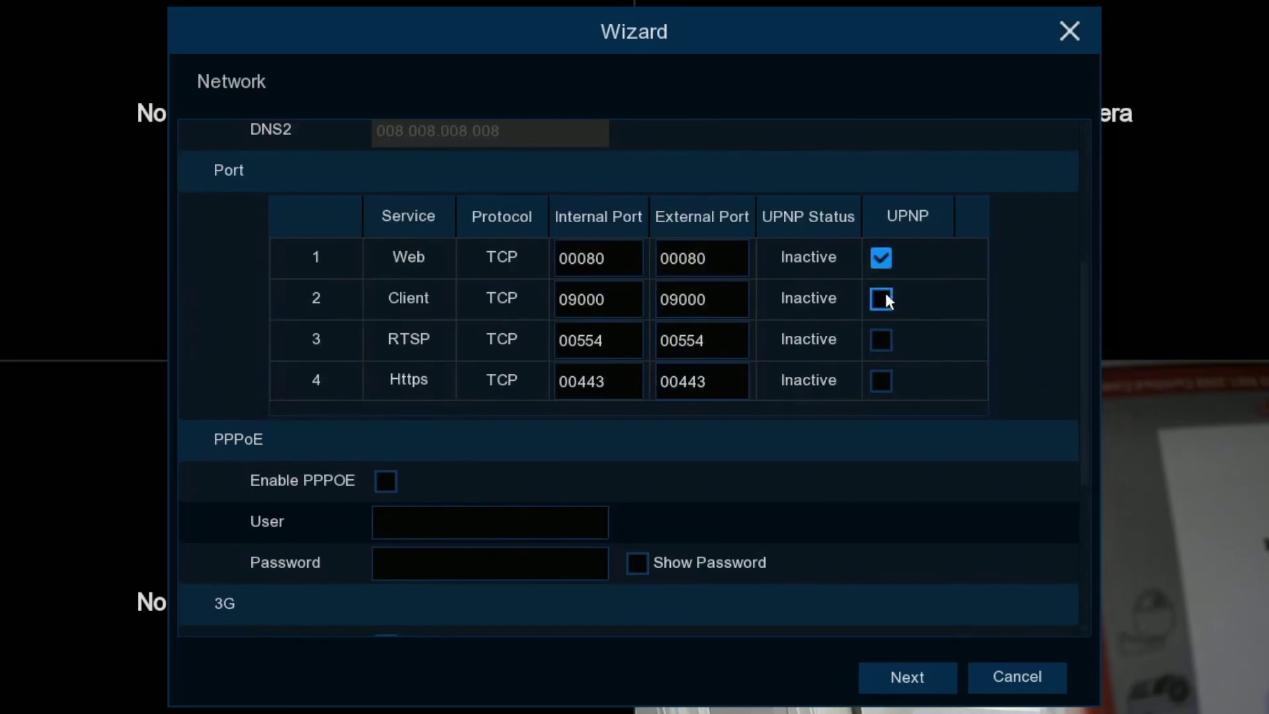
pyautogui.click(873, 341)
pyautogui.click(887, 383)
pyautogui.click(880, 343)
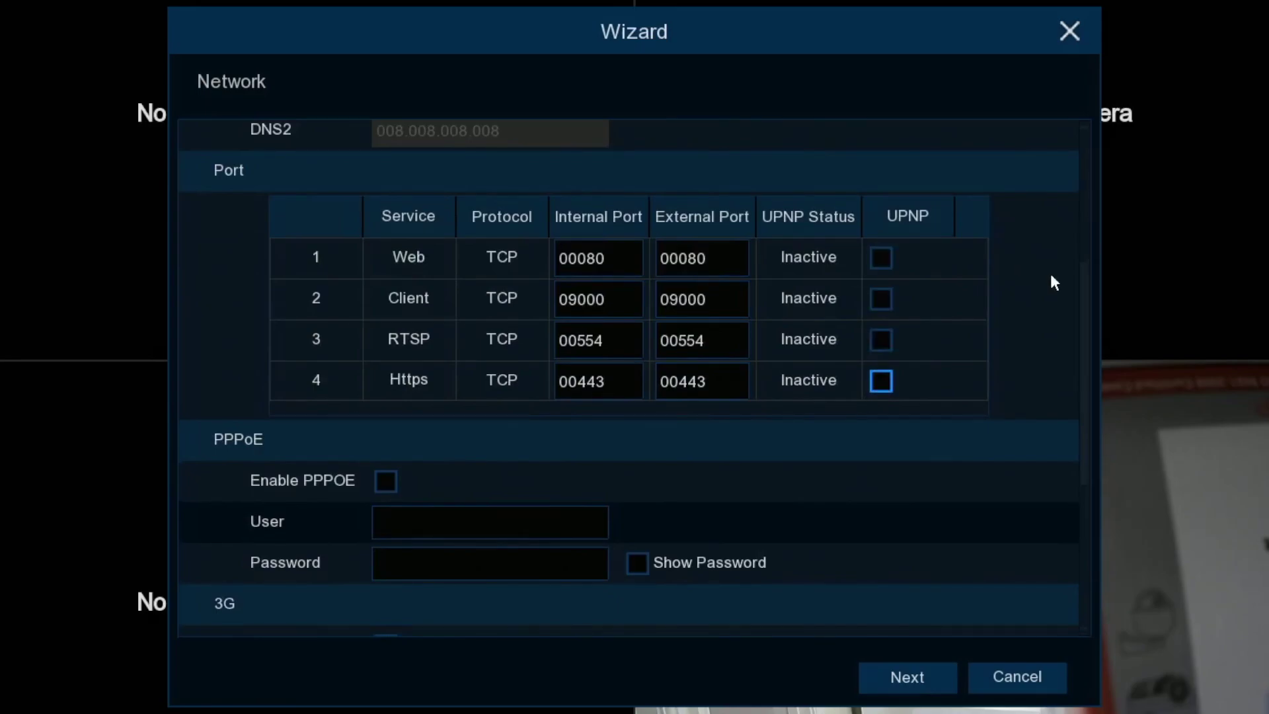
pyautogui.moveTo(1080, 291); pyautogui.dragTo(1108, 414)
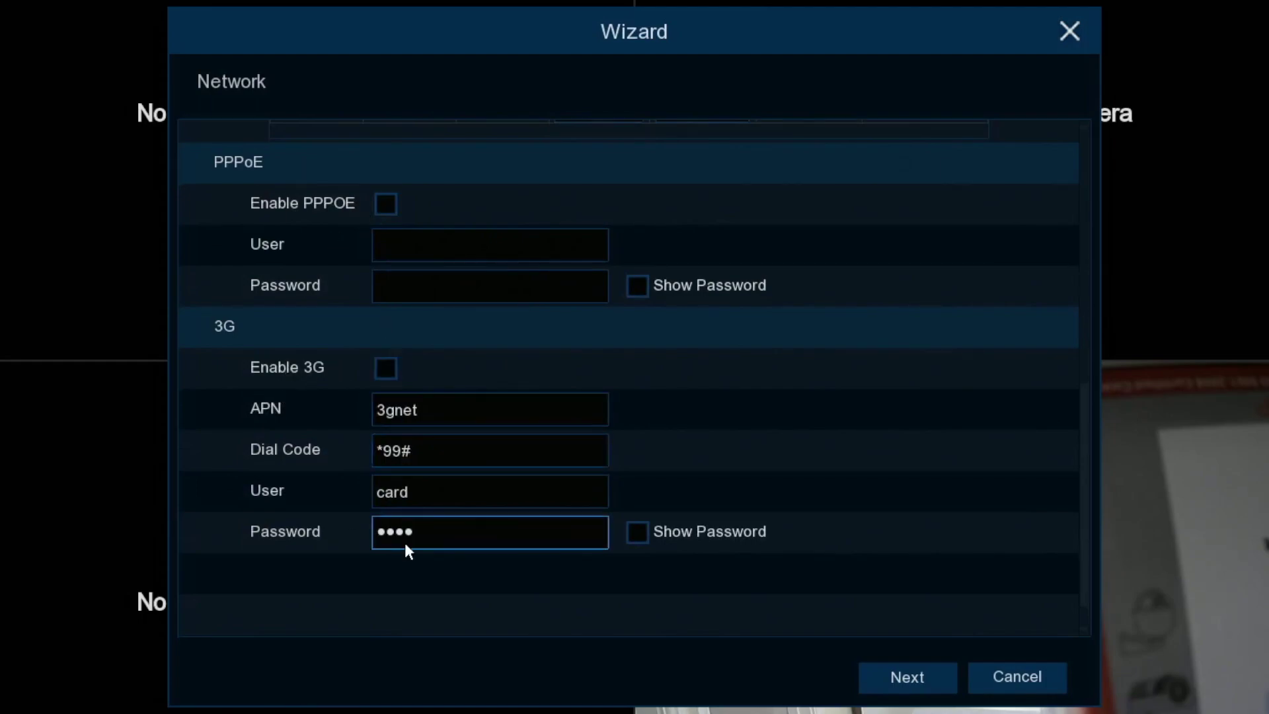
pyautogui.click(921, 672)
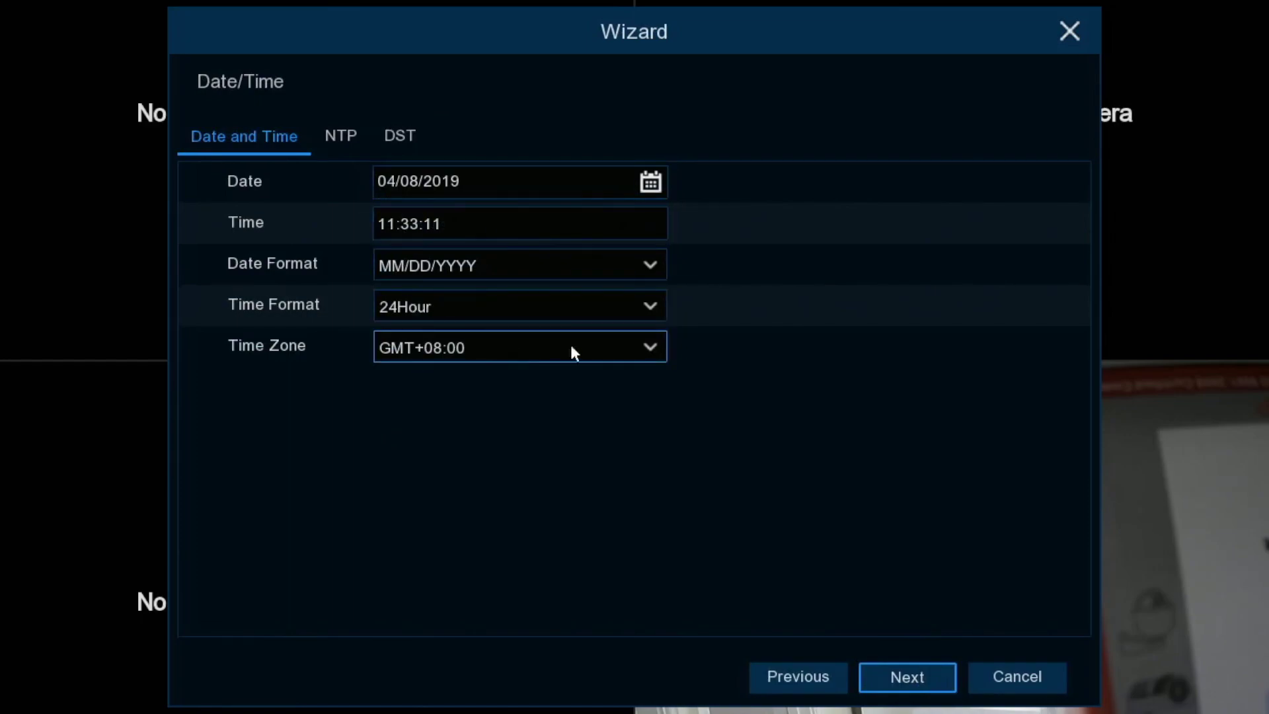
# Set the time zone to GMT+01:00.
pyautogui.click(644, 350)
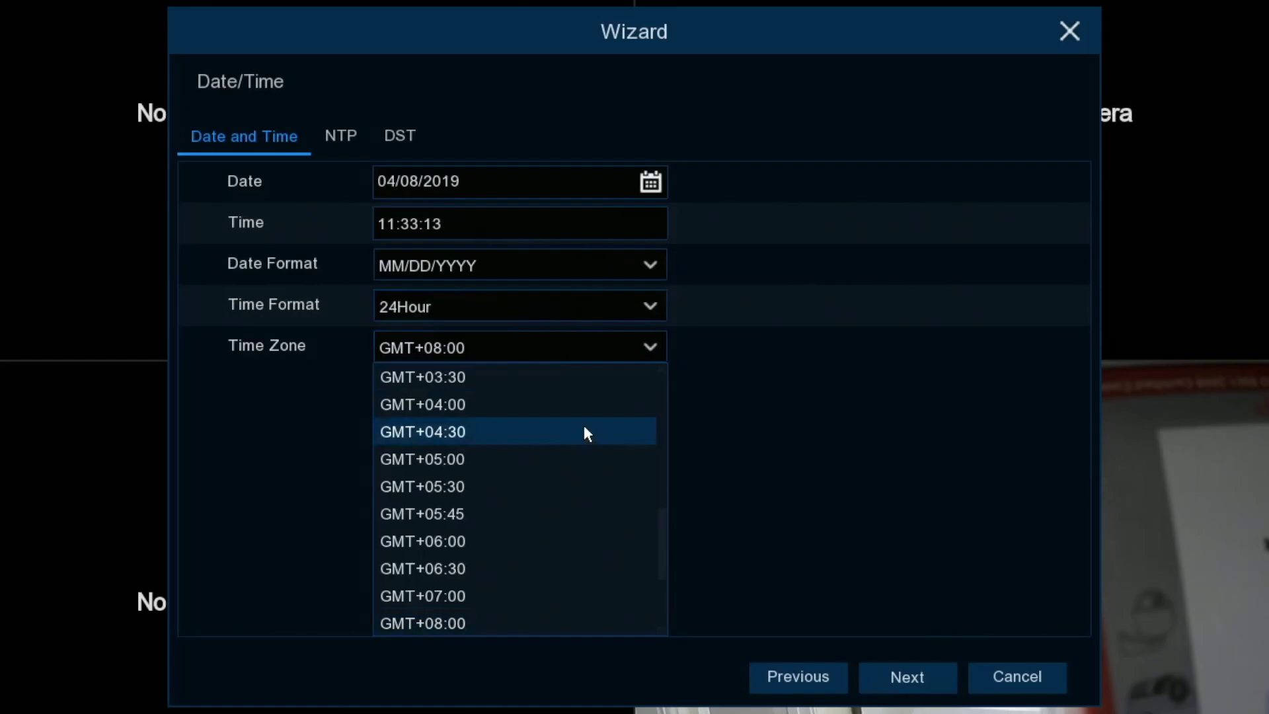
pyautogui.scroll(1, 586, 433)
pyautogui.scroll(3, 584, 426)
pyautogui.click(430, 596)
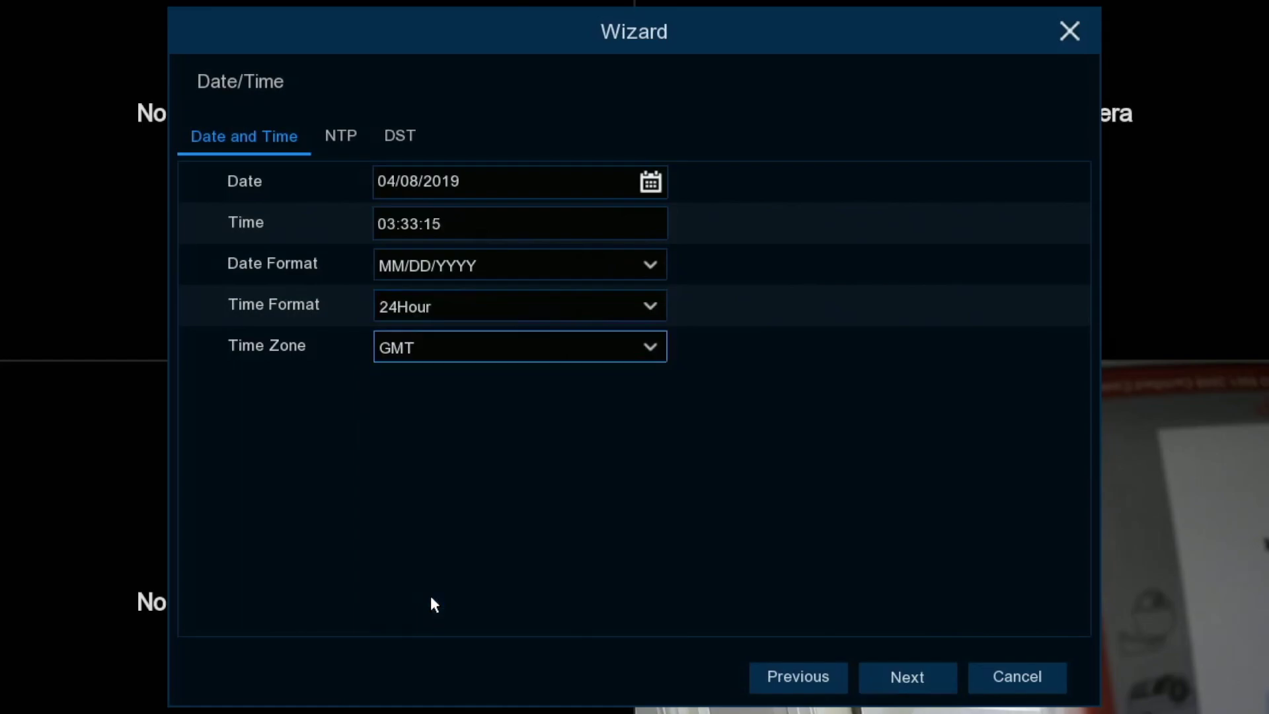
pyautogui.click(420, 351)
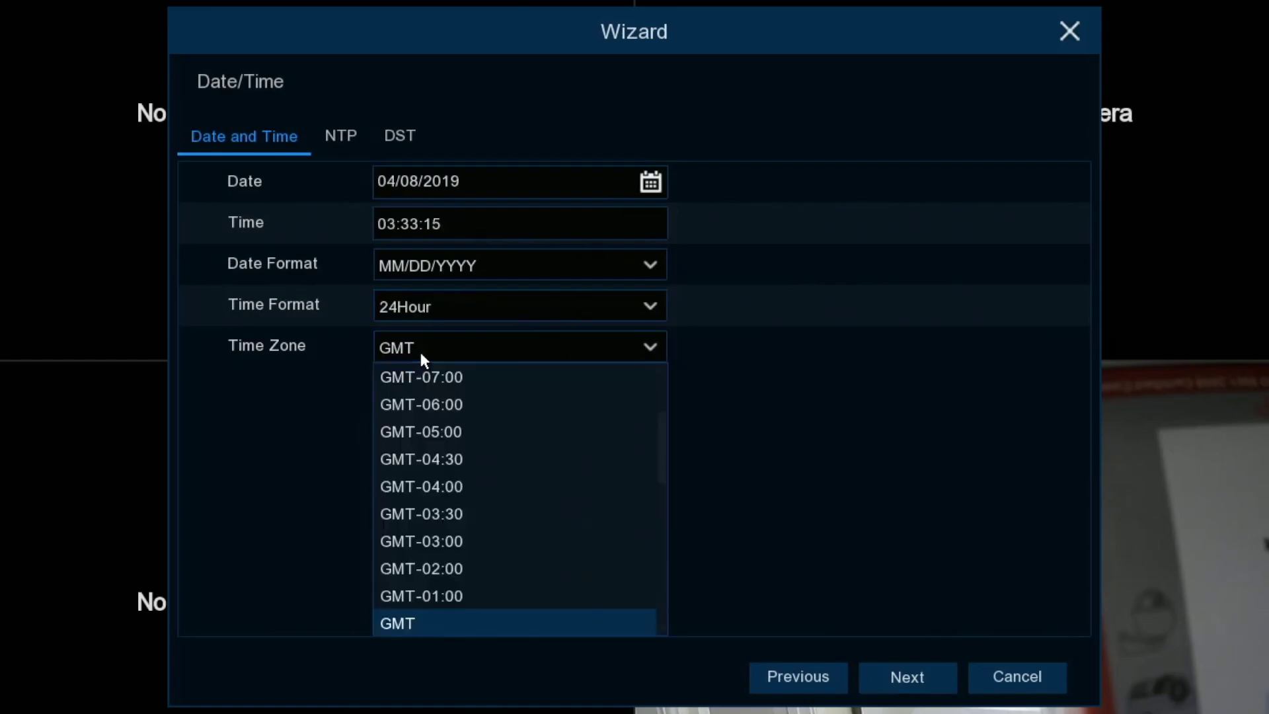
pyautogui.scroll(-1, 428, 578)
pyautogui.click(430, 577)
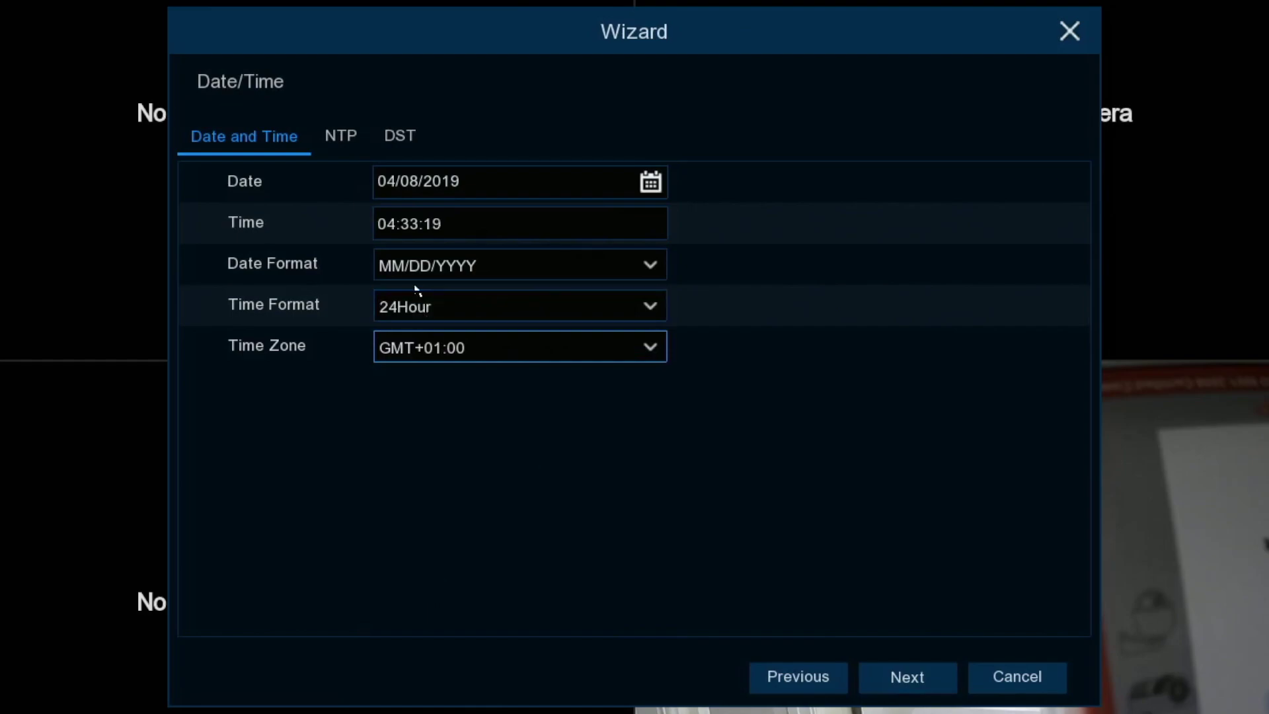
# Set the date format to DD/MM/YYYY and the clock time to 11:33.
pyautogui.click(402, 264)
pyautogui.click(407, 350)
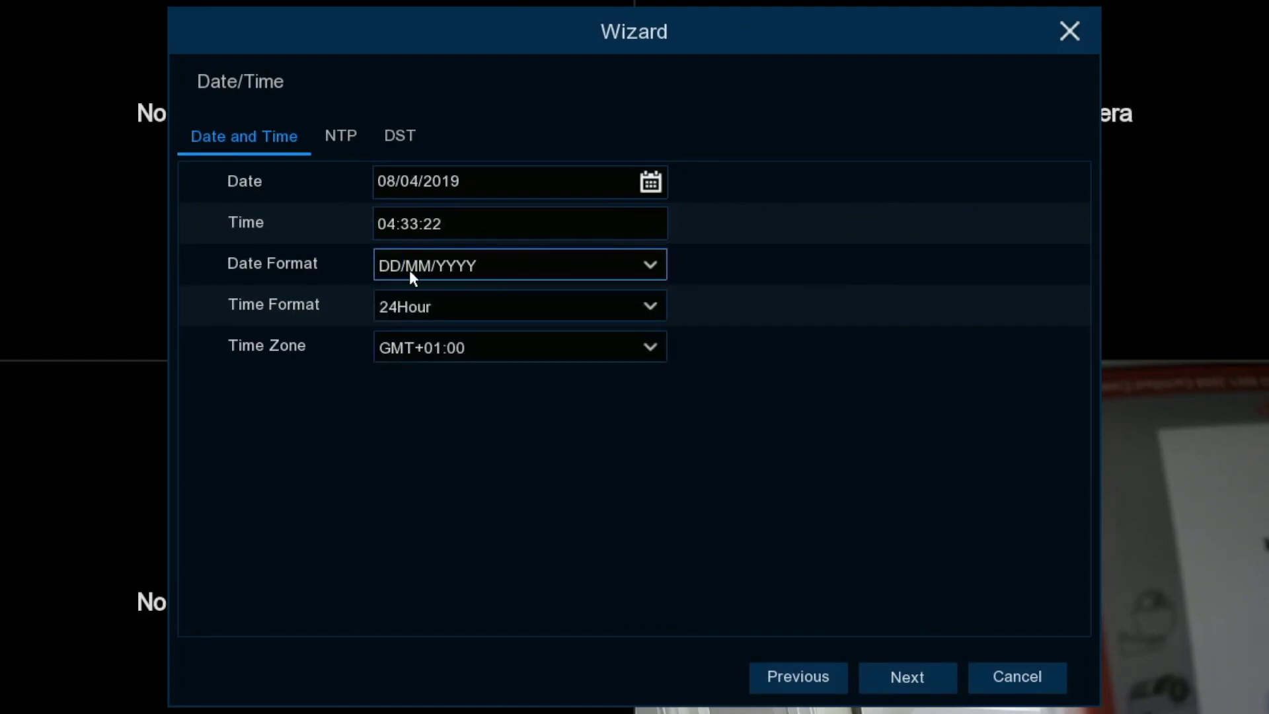
pyautogui.click(381, 222)
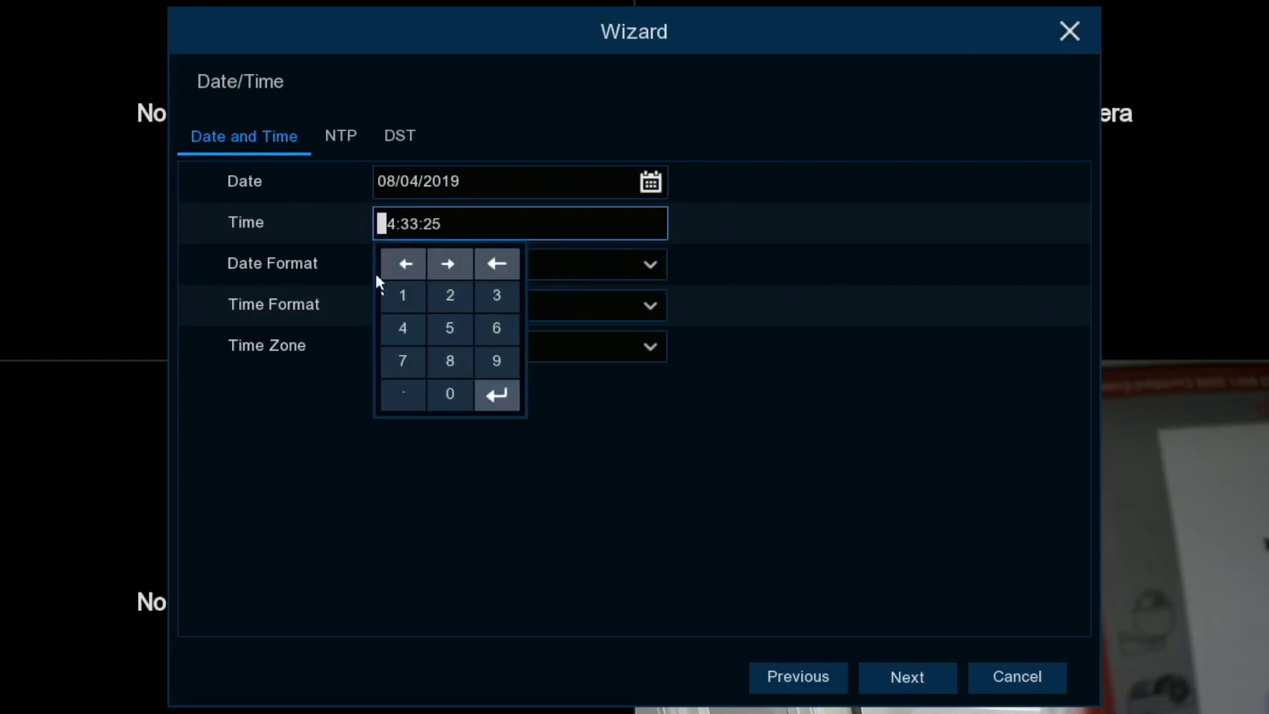
pyautogui.click(394, 301)
pyautogui.click(394, 301)
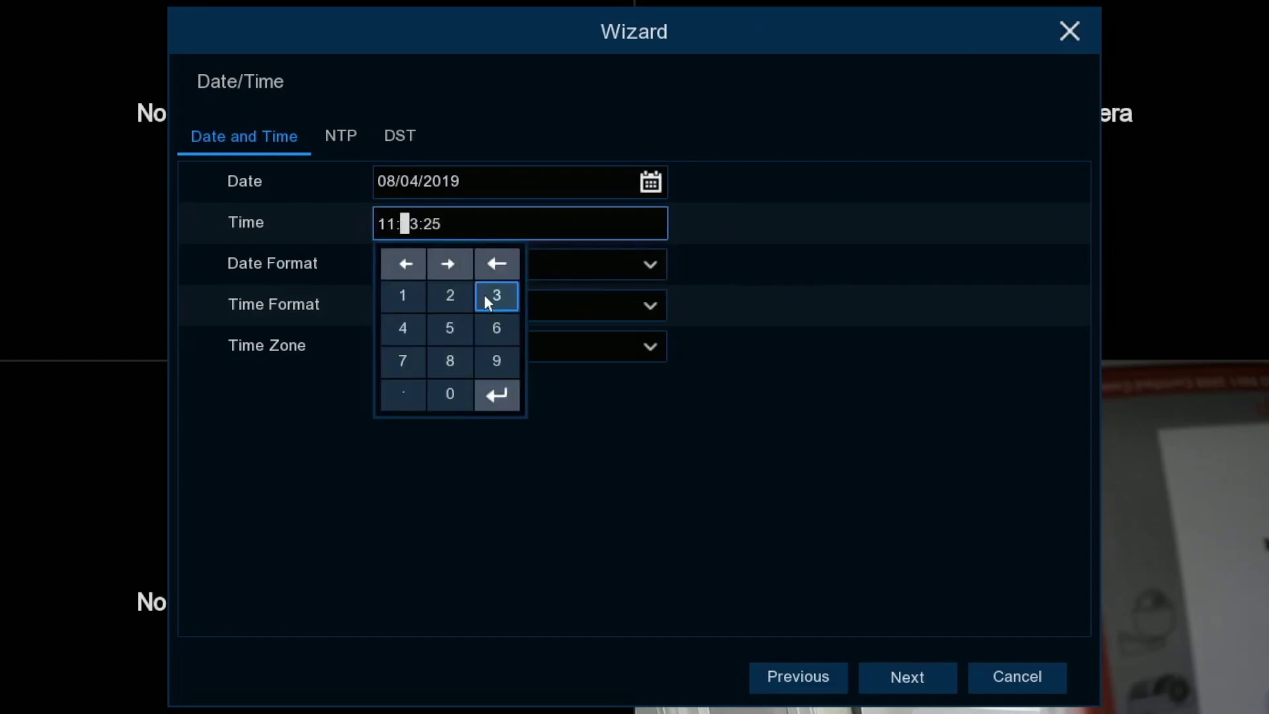
pyautogui.click(497, 395)
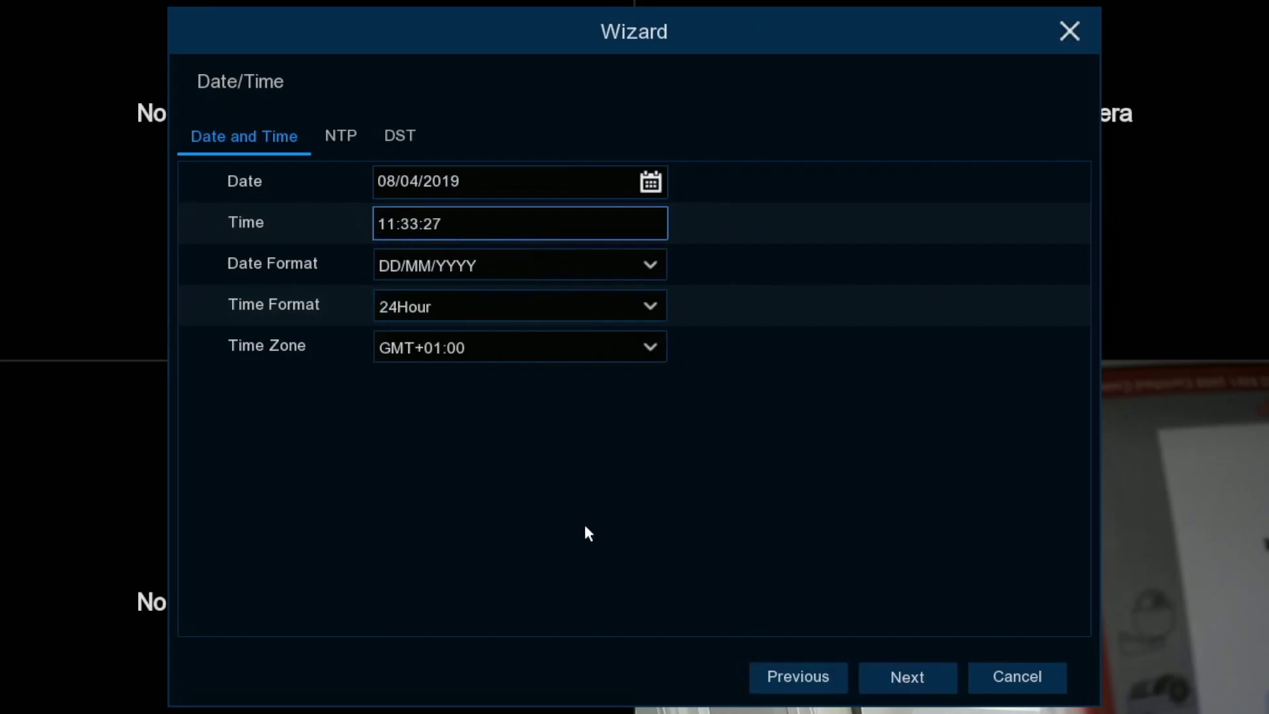
pyautogui.click(335, 133)
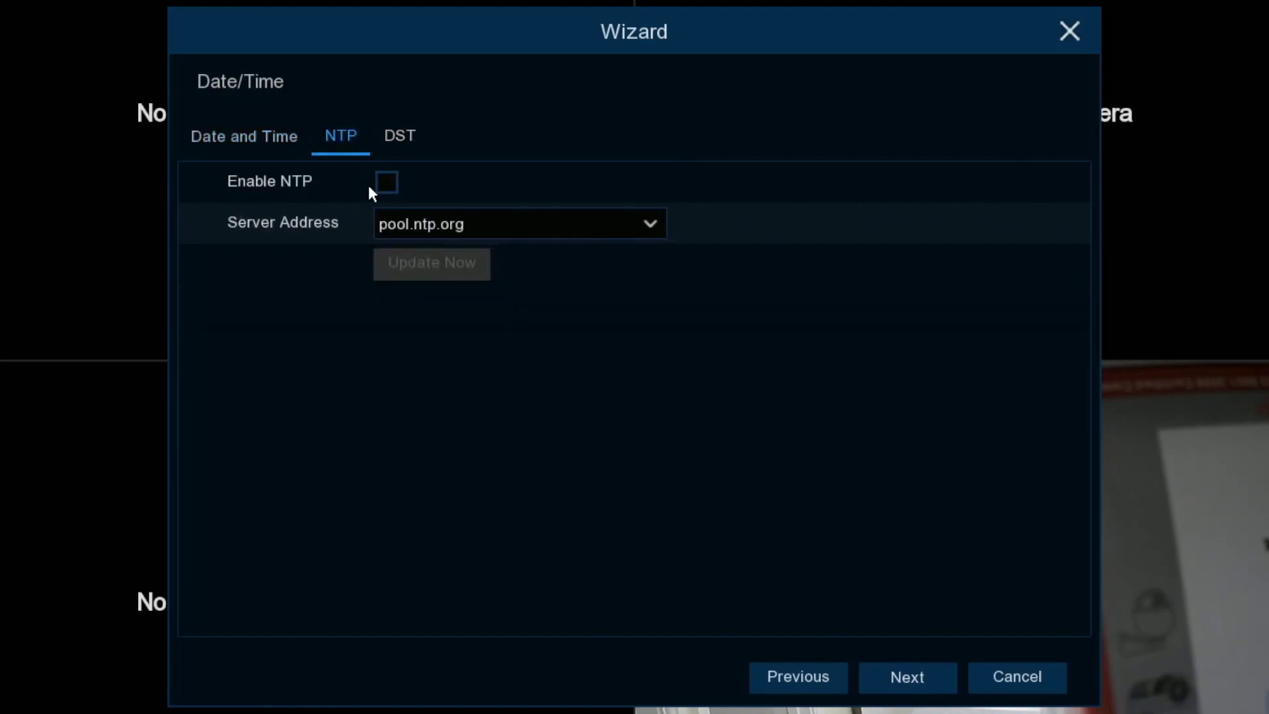
pyautogui.click(386, 182)
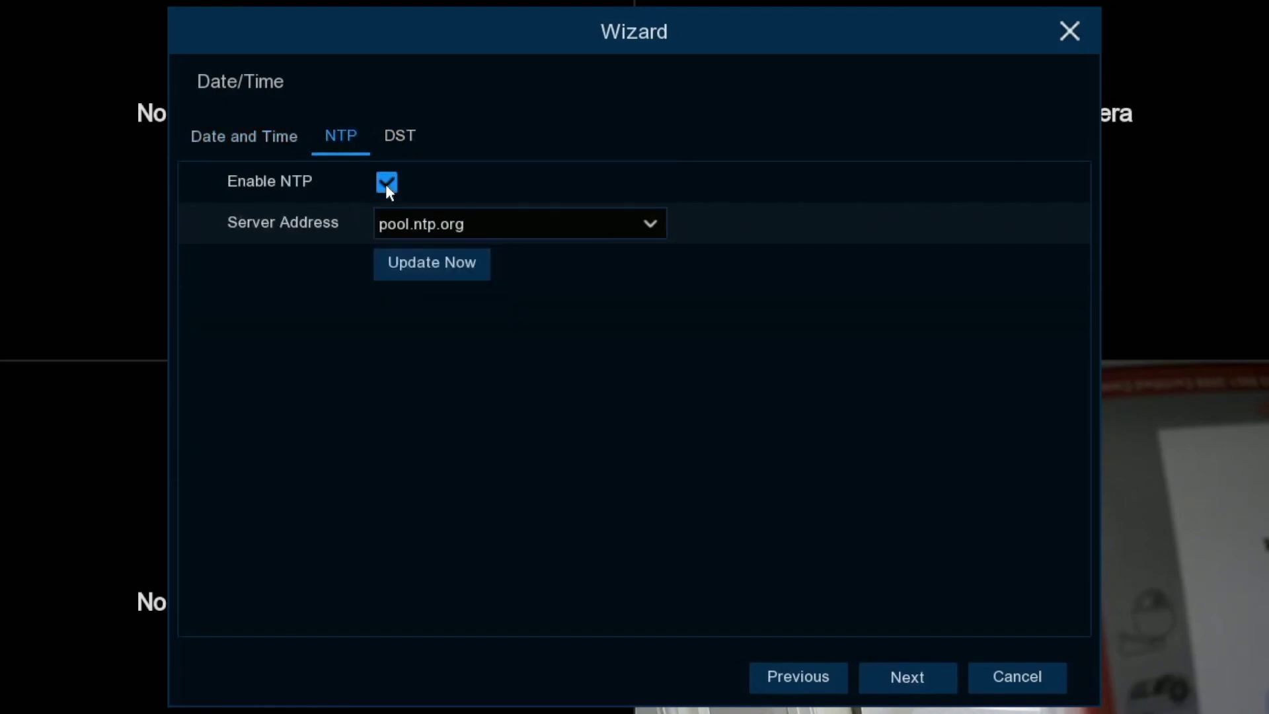
pyautogui.click(547, 227)
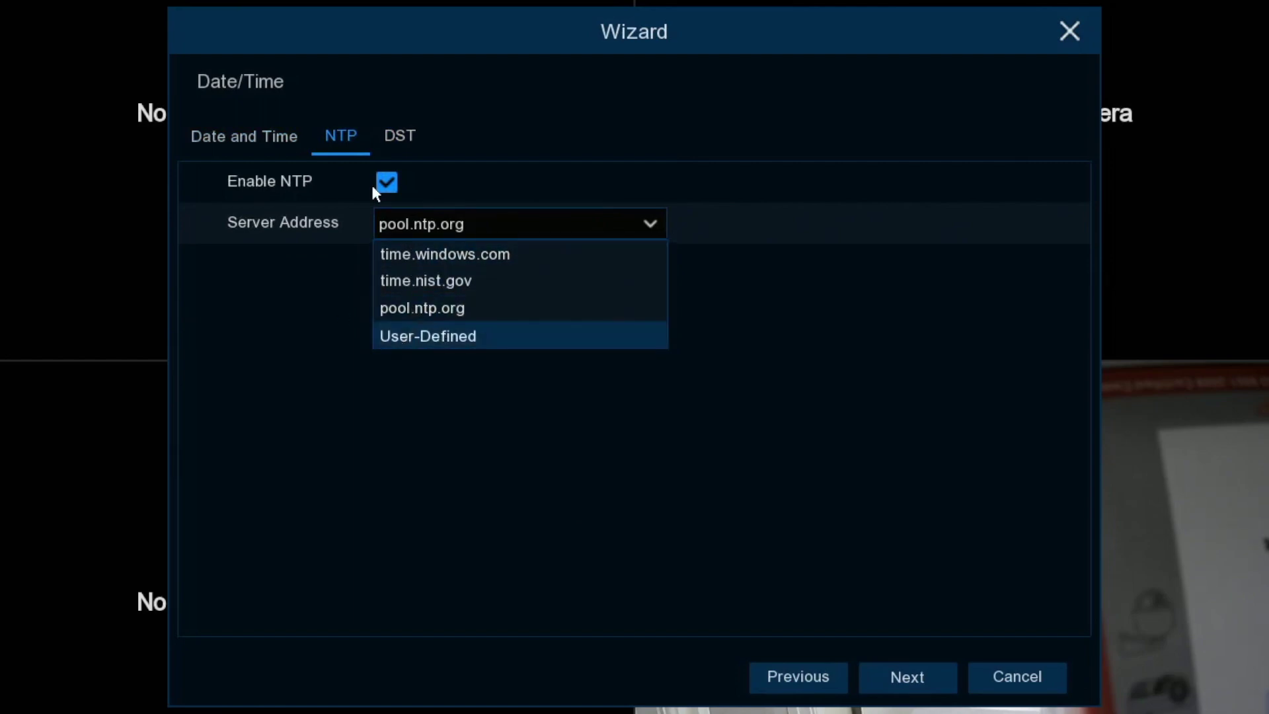
pyautogui.click(392, 172)
pyautogui.click(389, 180)
pyautogui.click(401, 136)
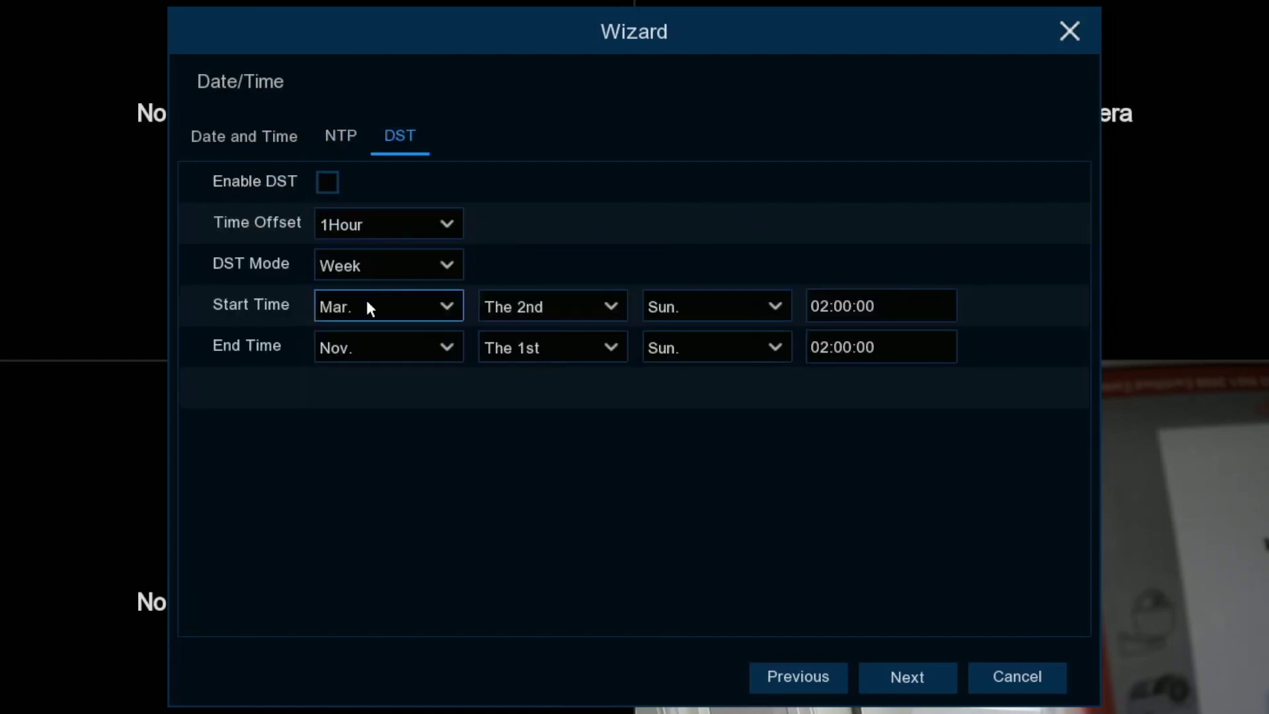
pyautogui.click(234, 138)
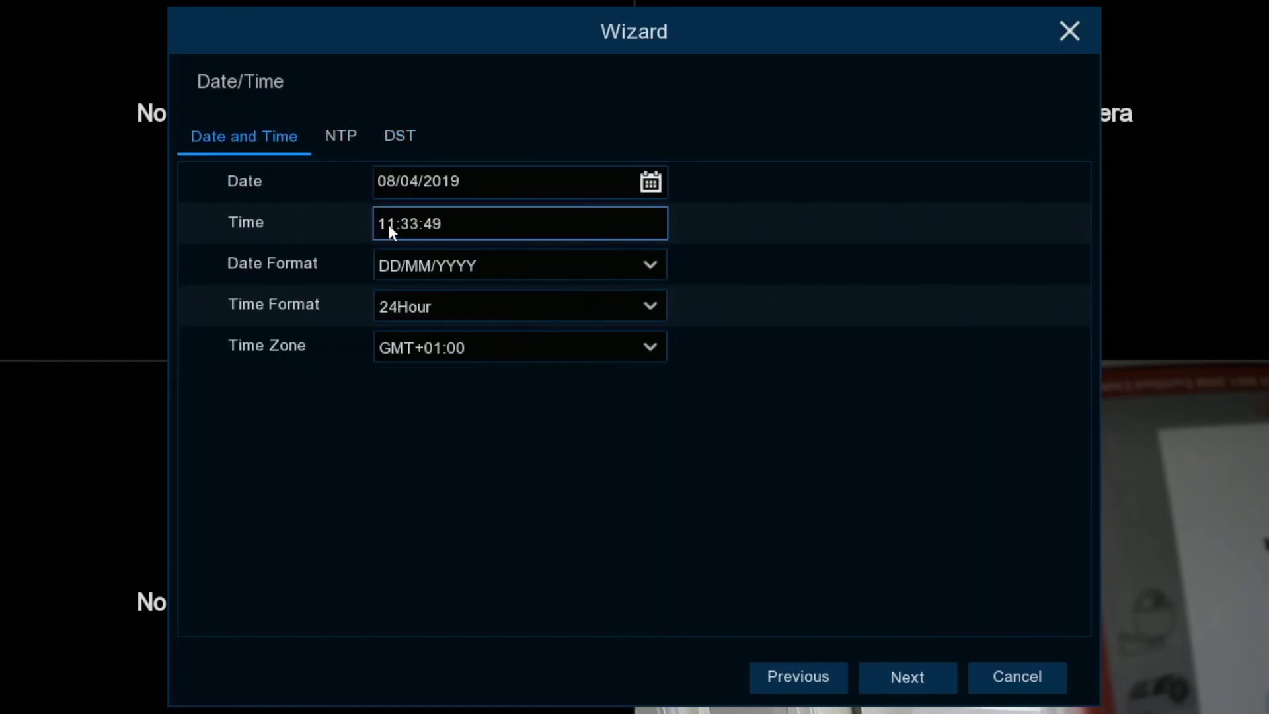
# Advance through the IP Camera page, with one camera on IP CH4, to the Disk page.
pyautogui.click(908, 678)
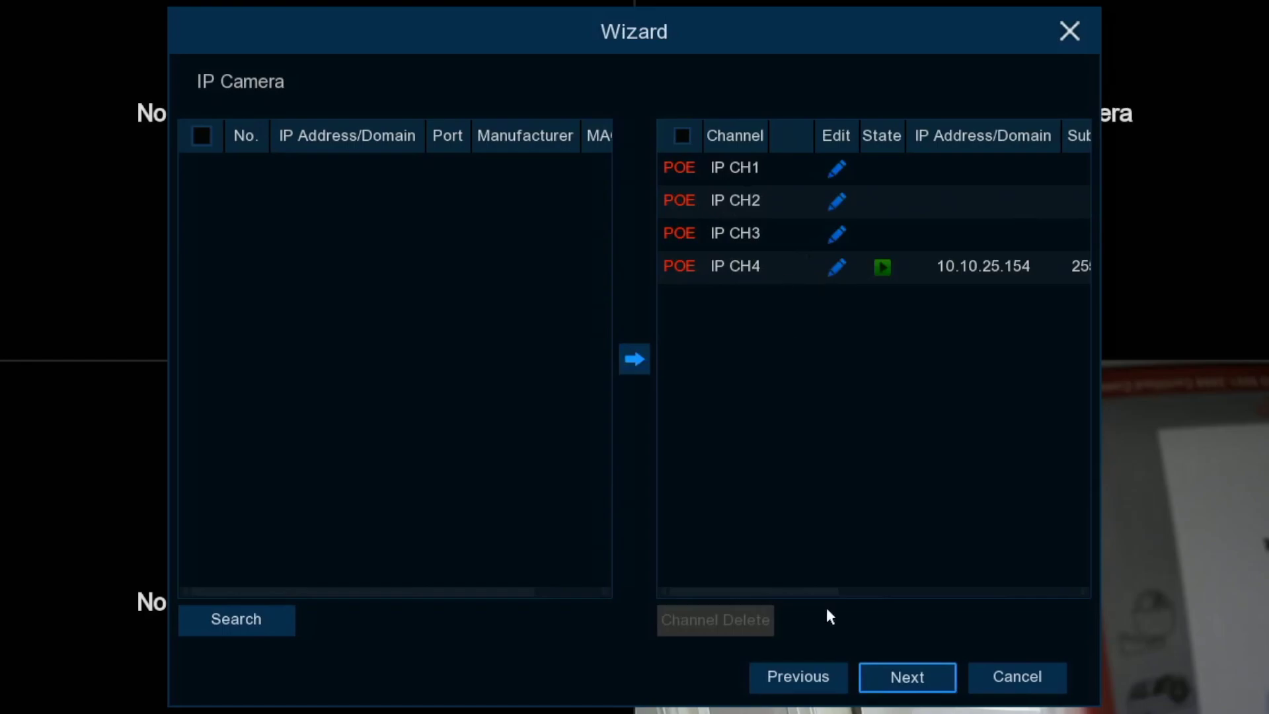
pyautogui.click(909, 676)
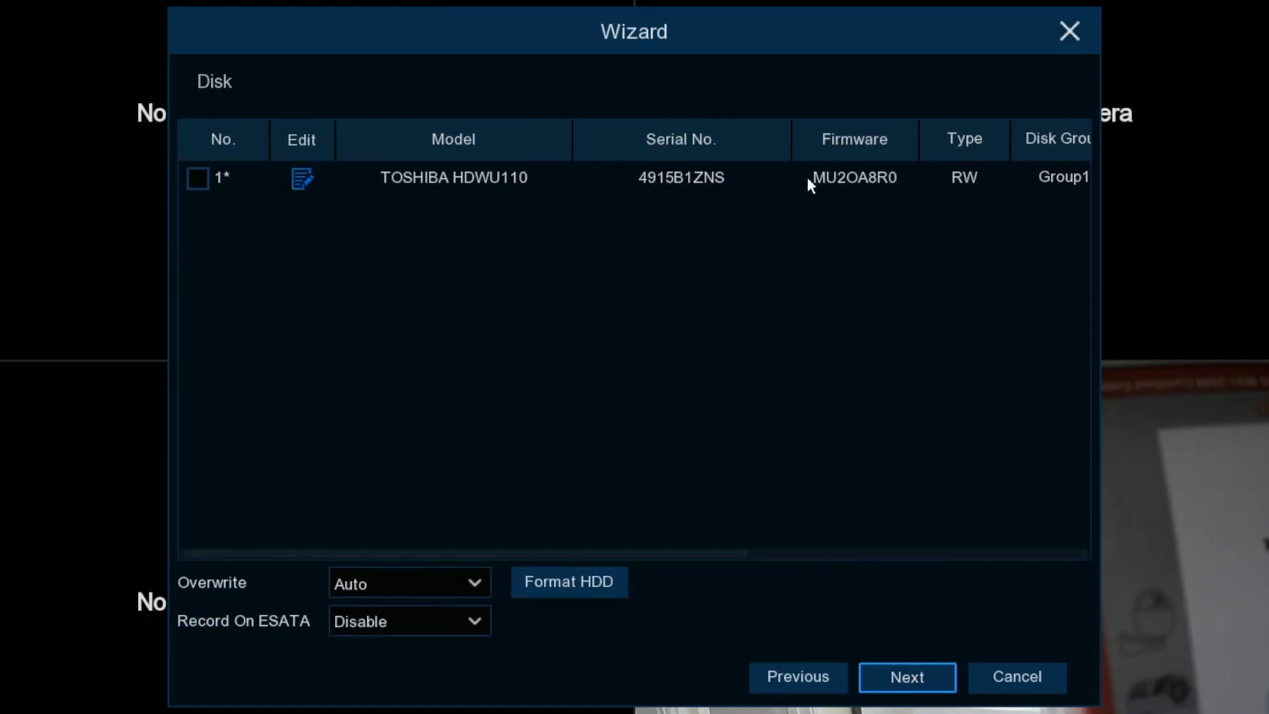
# Check the 931G TOSHIBA disk's state, select disk 1, and continue to Resolution without formatting.
pyautogui.moveTo(438, 551); pyautogui.dragTo(837, 557)
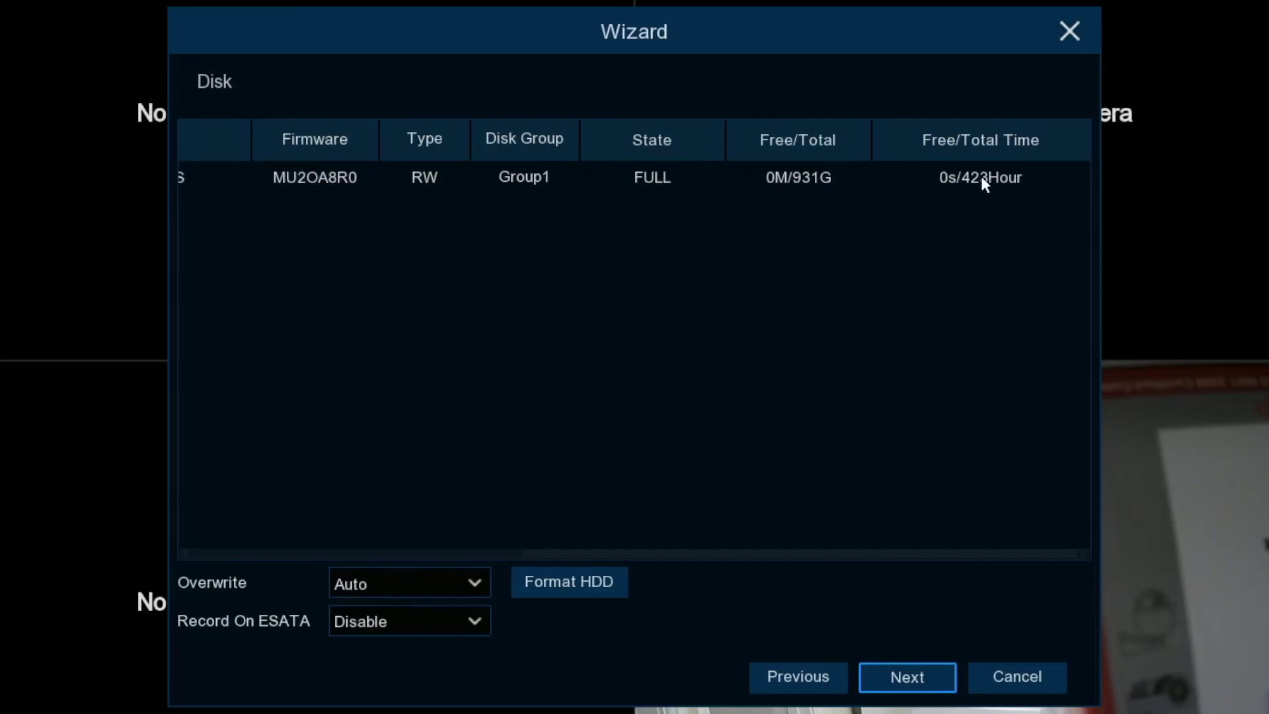
pyautogui.moveTo(654, 552); pyautogui.dragTo(144, 525)
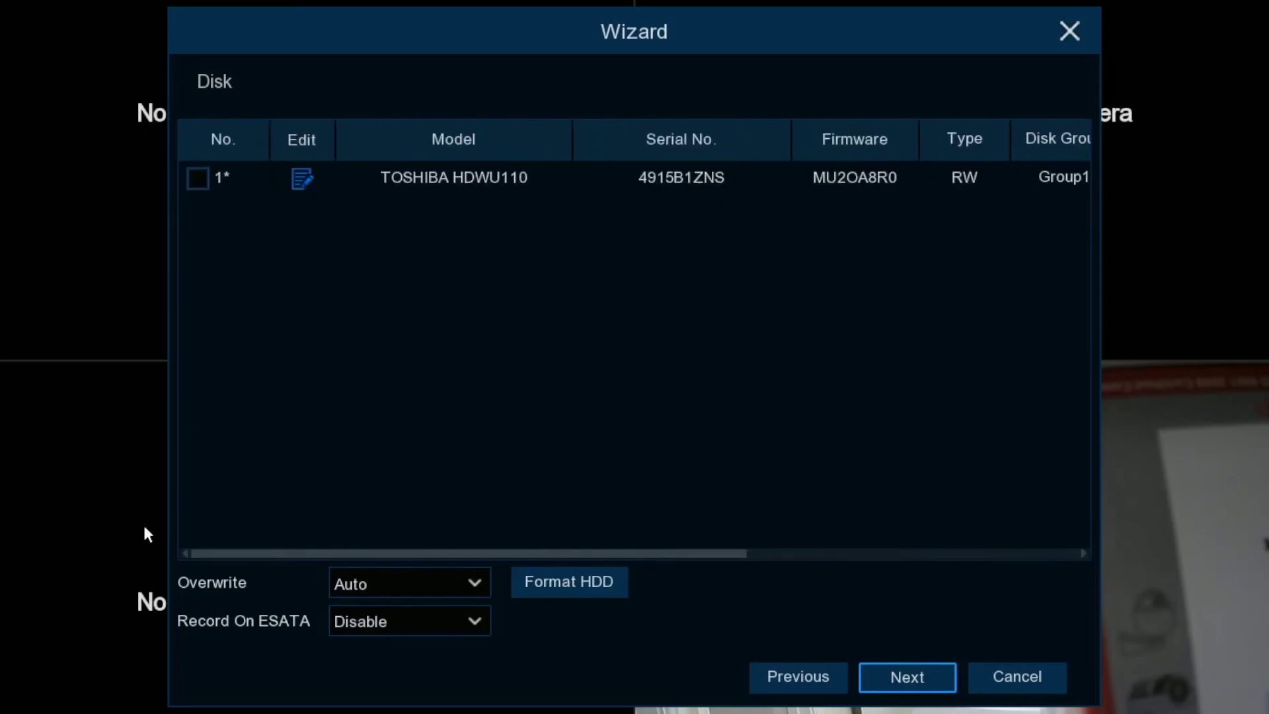
pyautogui.click(197, 179)
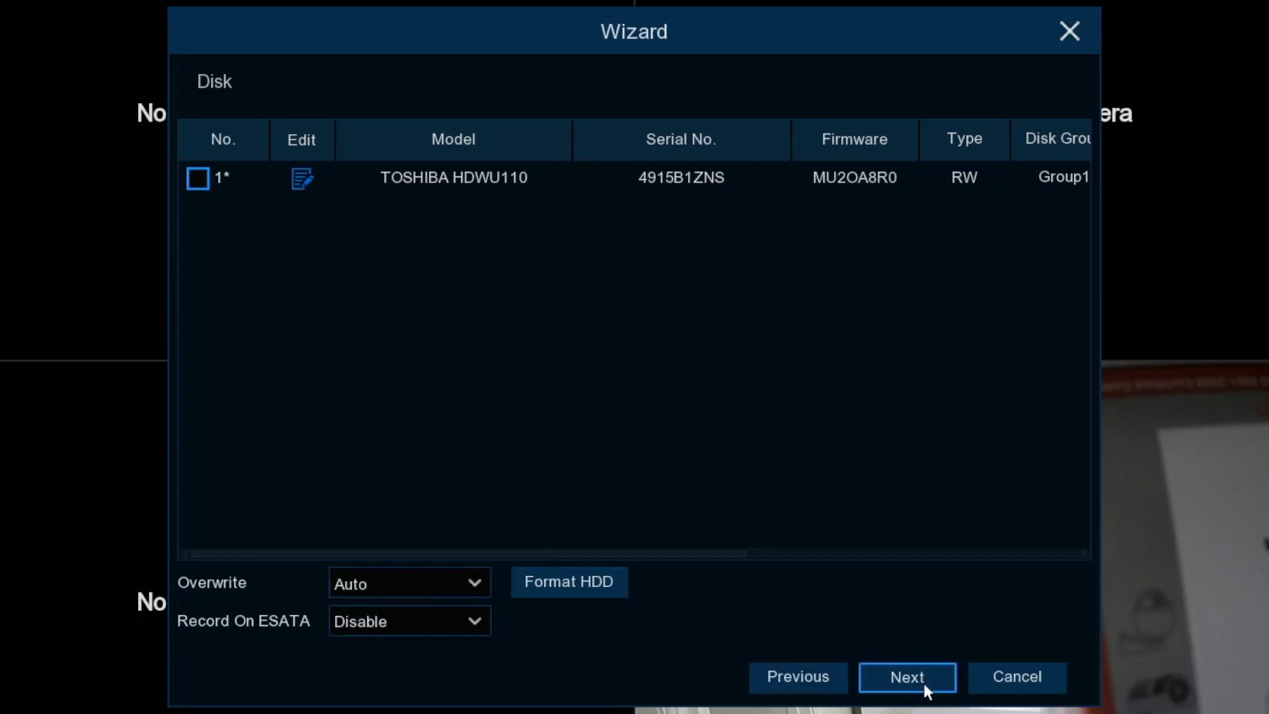
pyautogui.click(902, 677)
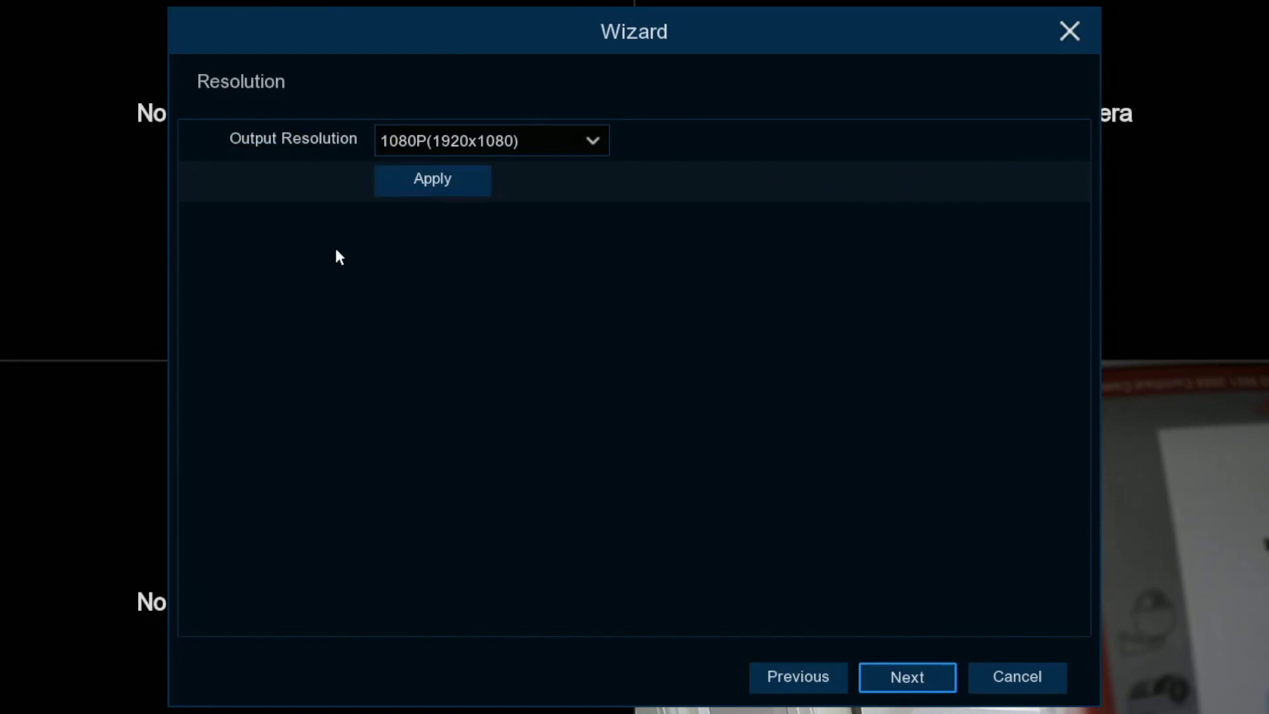
# Keep the 1080P(1920x1080) output resolution and proceed to the Mobile page.
pyautogui.click(590, 147)
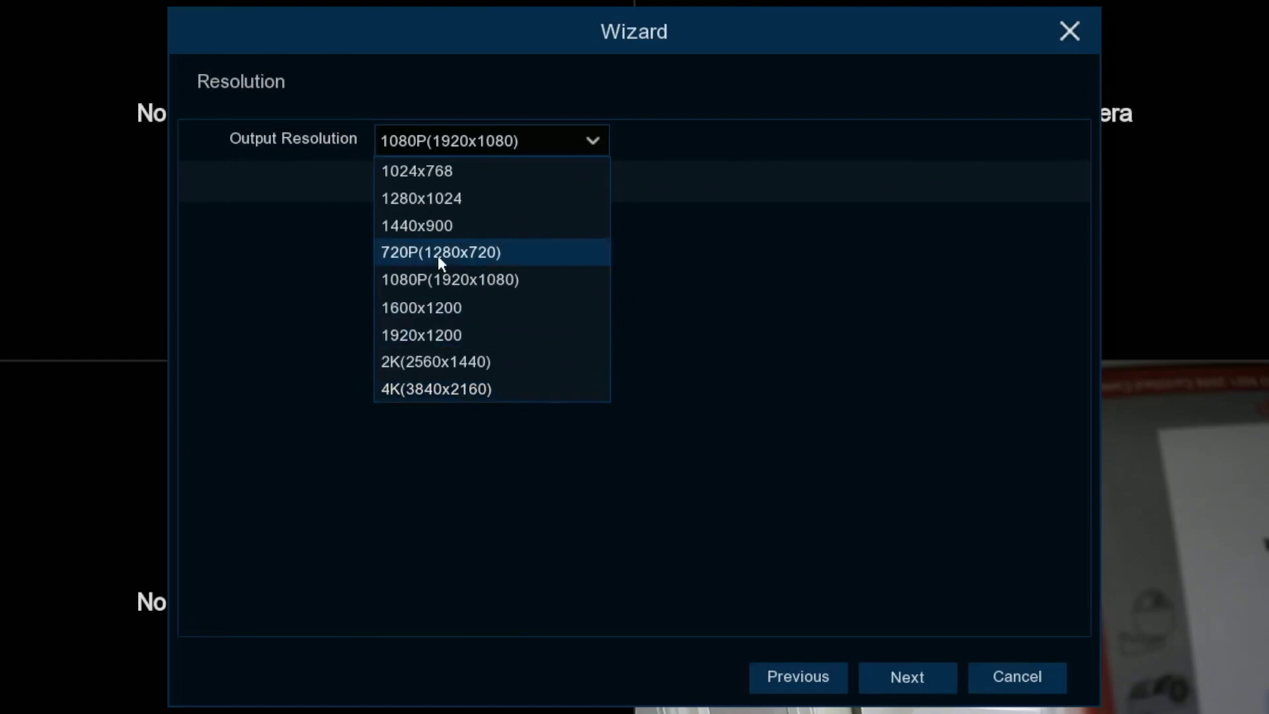
pyautogui.click(445, 279)
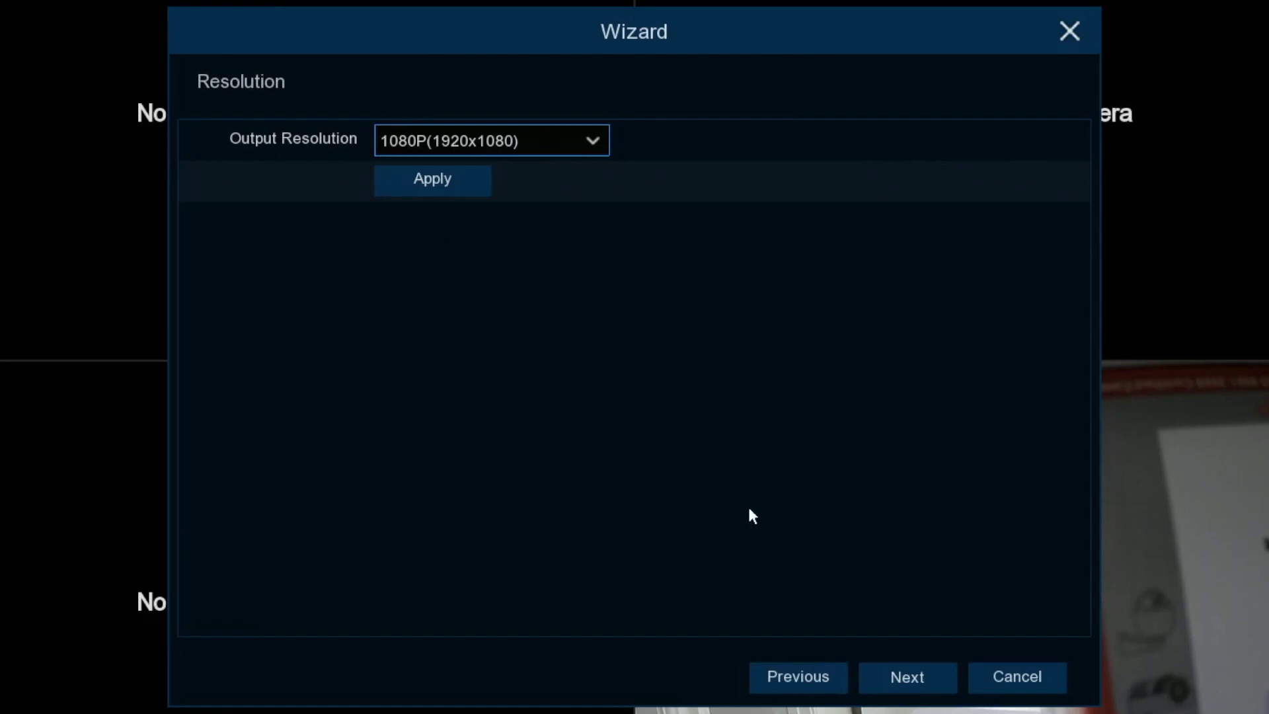
pyautogui.click(917, 675)
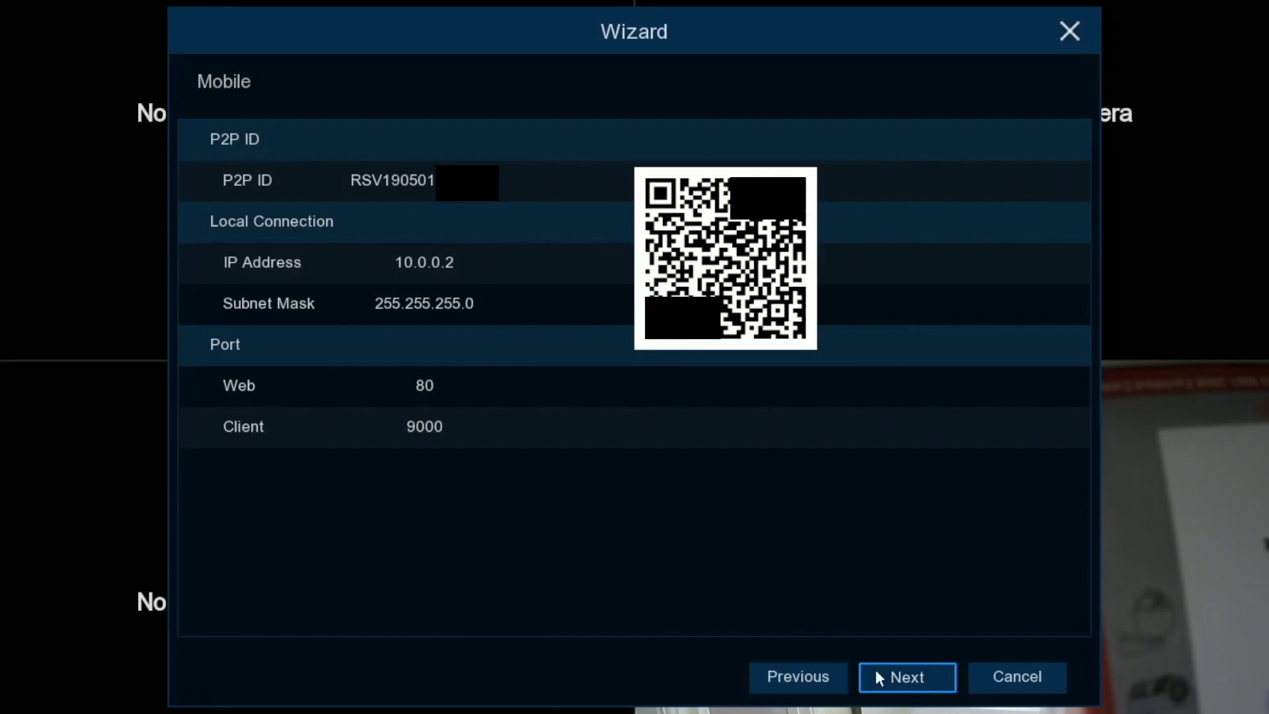
# Continue past the Mobile and Summary pages and finish the wizard into live view.
pyautogui.click(896, 676)
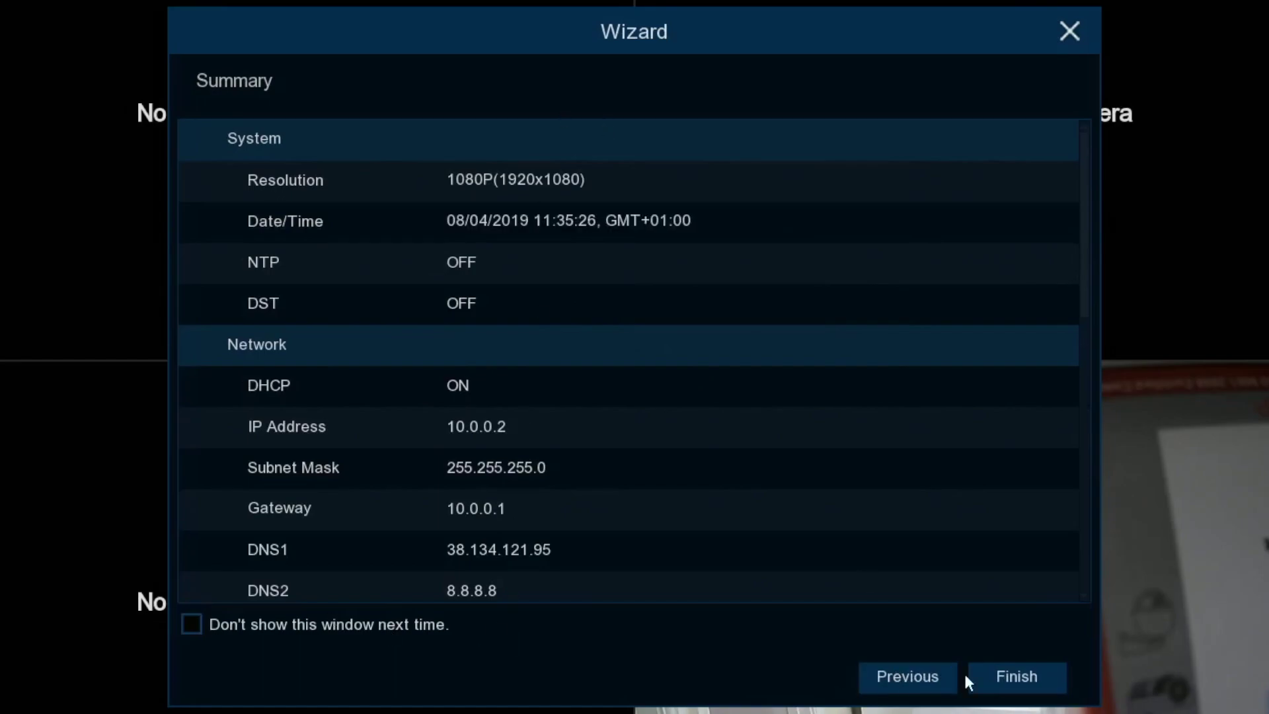
pyautogui.click(1021, 674)
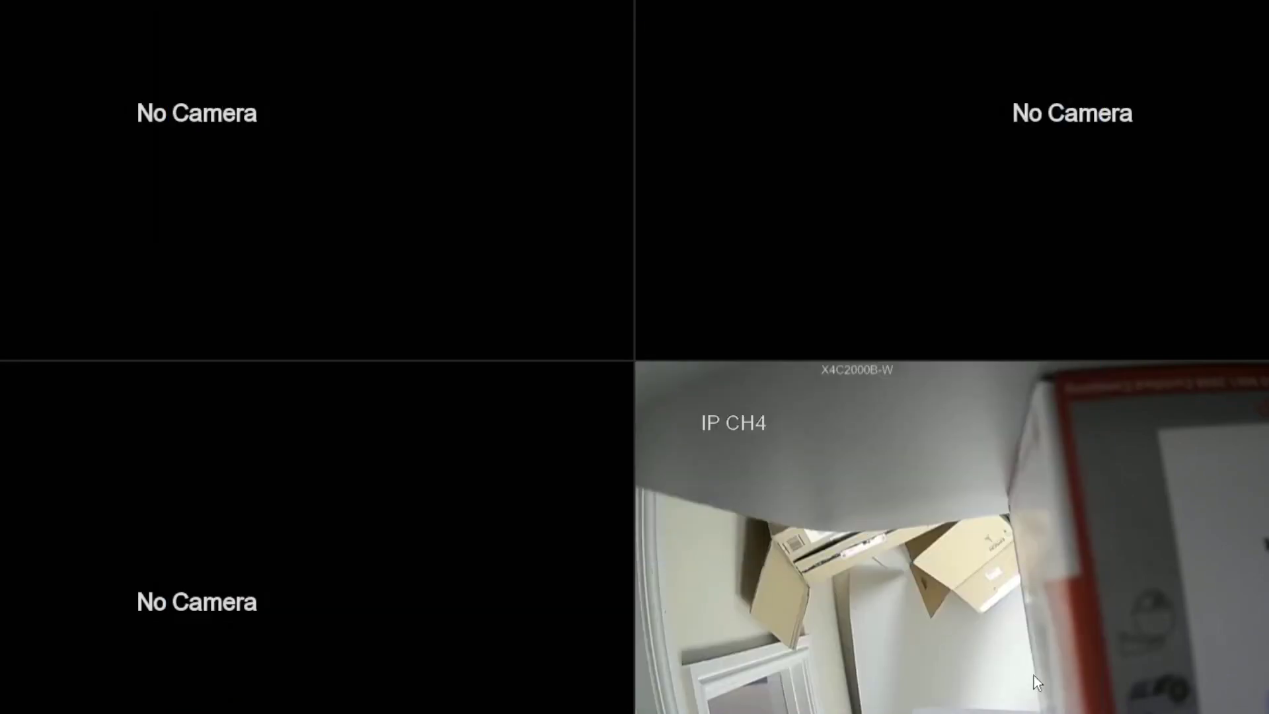